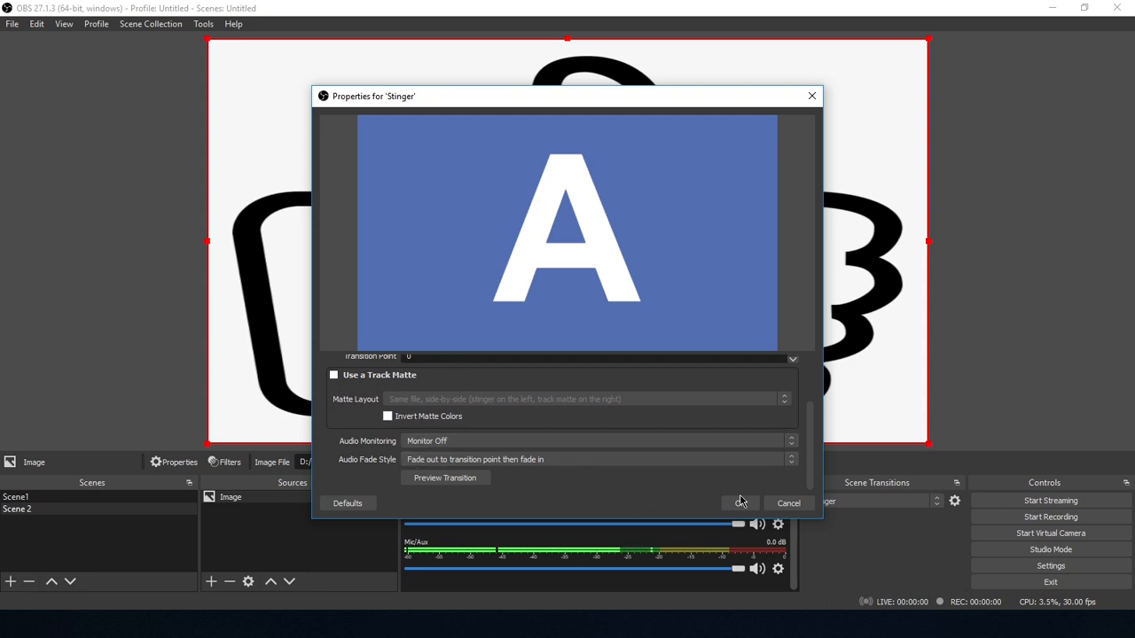
- Cancel the Stinger properties and add a Fade to Color scene transition, keeping its default name
{"action": "left_click", "coordinate": [786, 503]}
{"action": "left_click", "coordinate": [937, 503]}
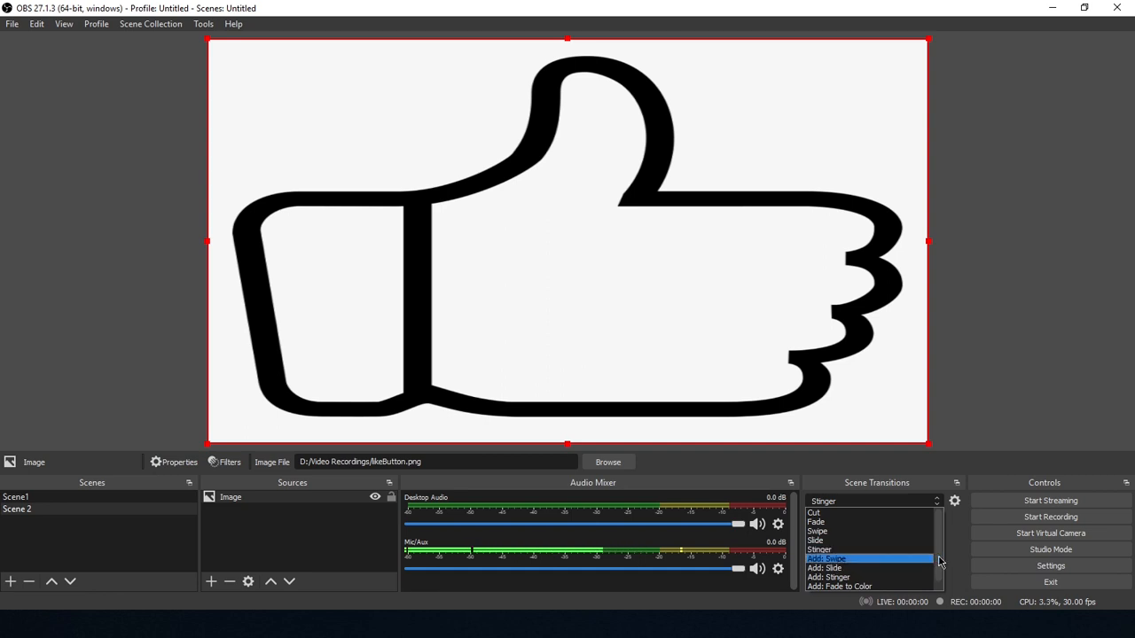
{"action": "left_click_drag", "start_coordinate": [938, 557], "coordinate": [939, 585]}
{"action": "left_click", "coordinate": [868, 579]}
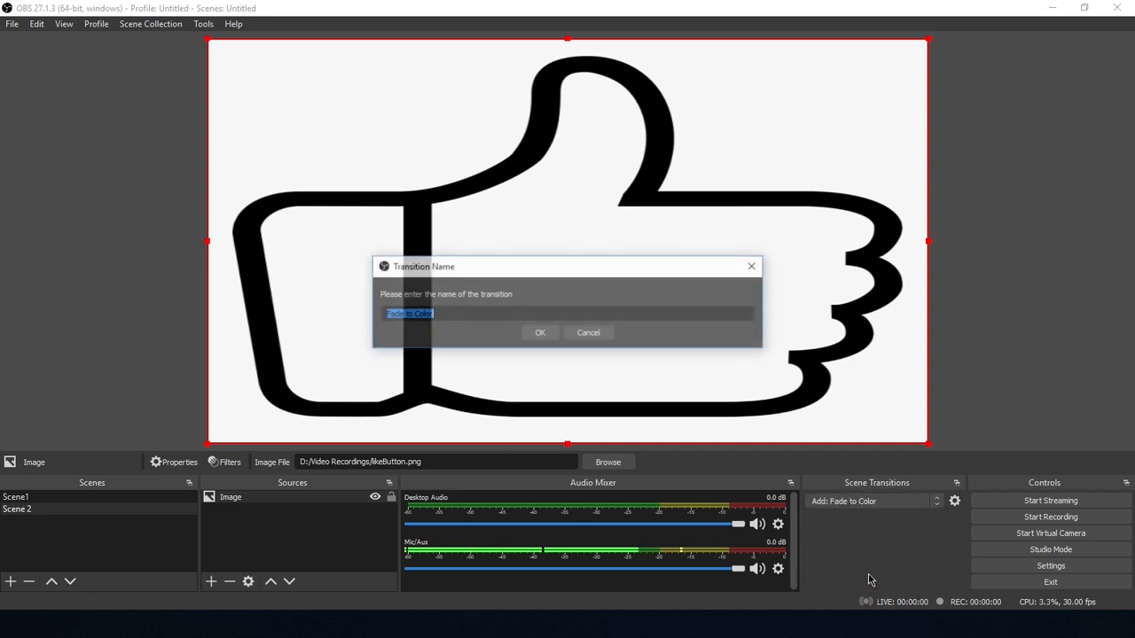
{"action": "left_click", "coordinate": [538, 334]}
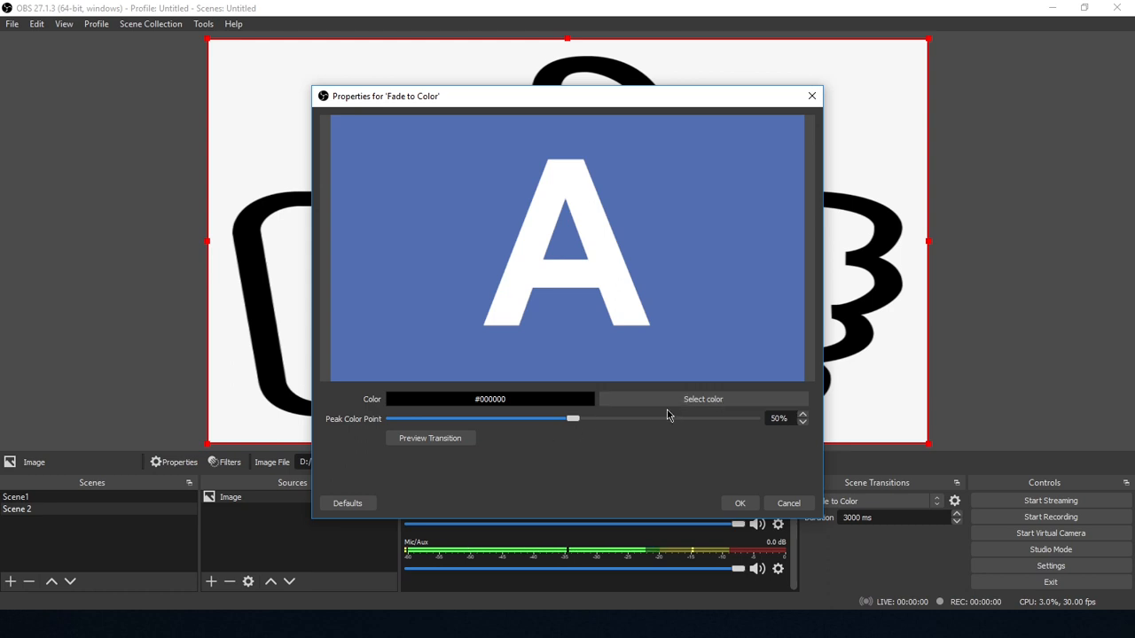
- Set the Fade to Color transition's color to dark green #005500, preview the transition and accept the properties
{"action": "left_click", "coordinate": [692, 400]}
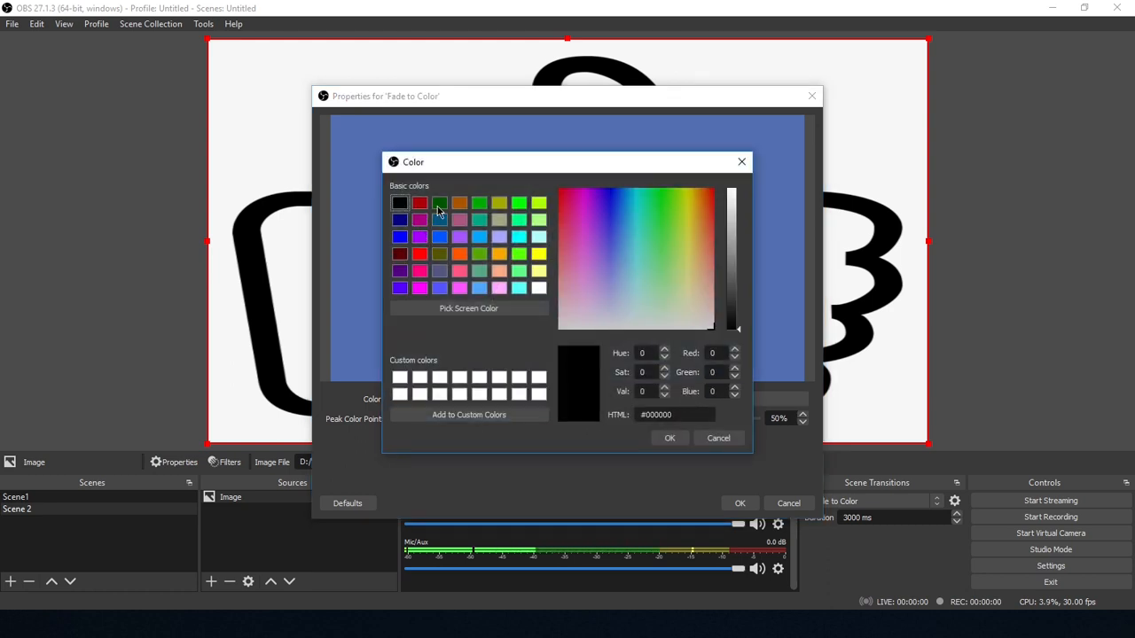
{"action": "left_click", "coordinate": [438, 206]}
{"action": "left_click", "coordinate": [670, 439]}
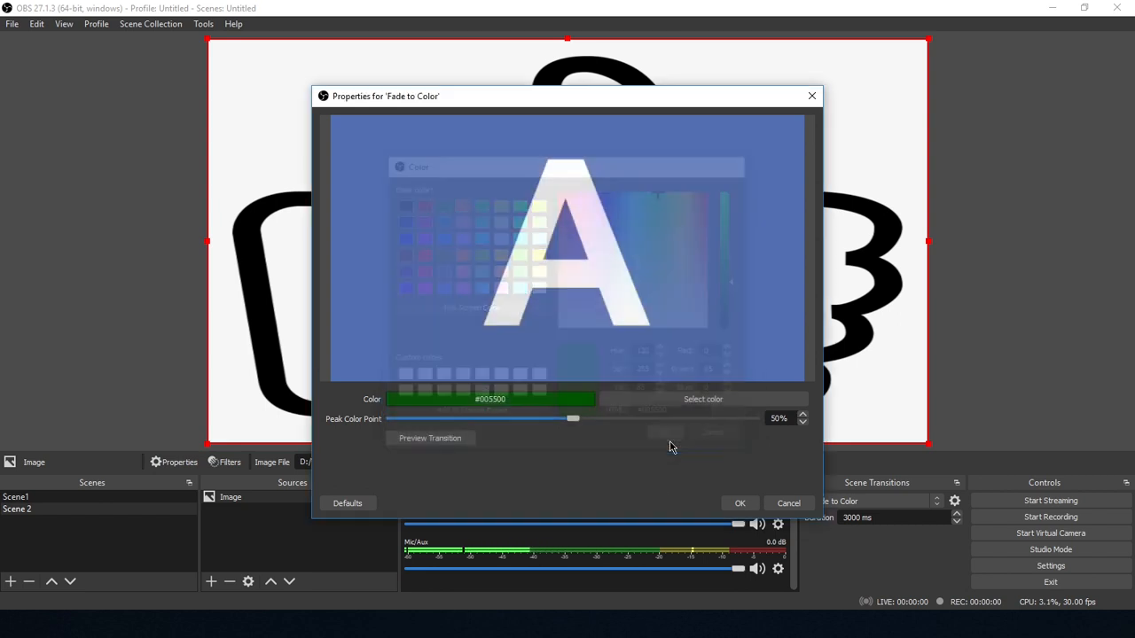
{"action": "left_click", "coordinate": [442, 441]}
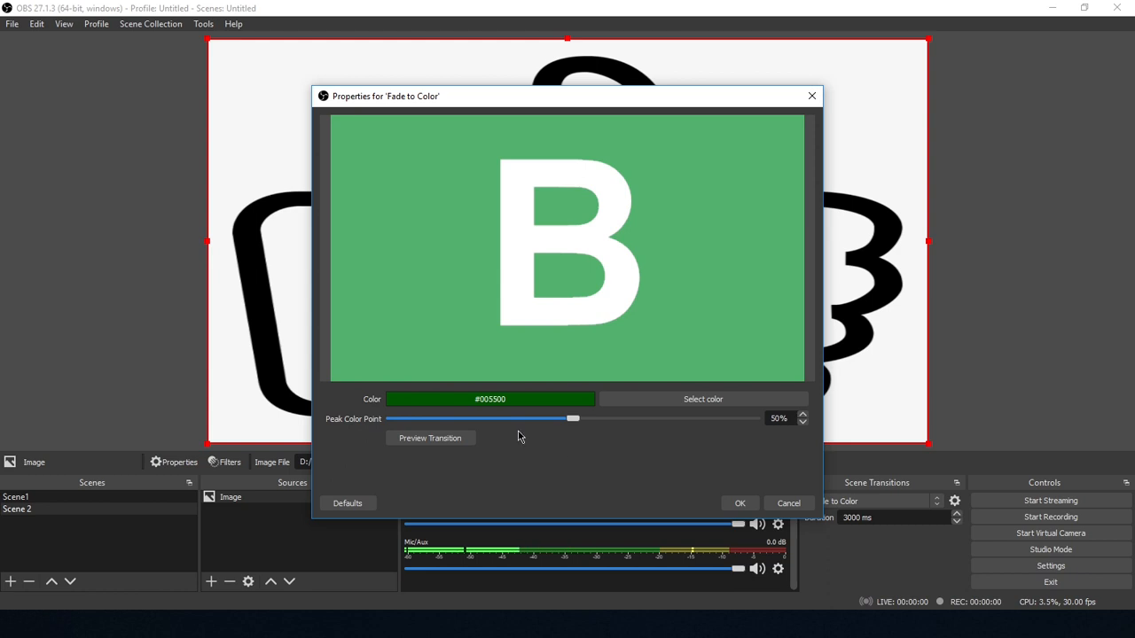
{"action": "left_click", "coordinate": [443, 440]}
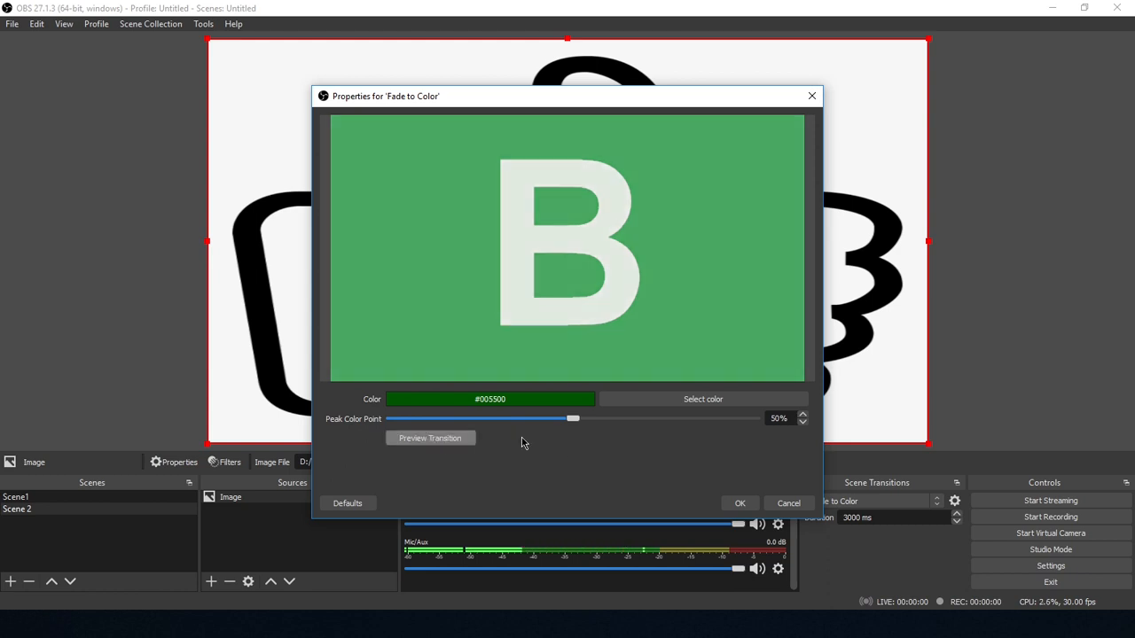
{"action": "left_click", "coordinate": [740, 502]}
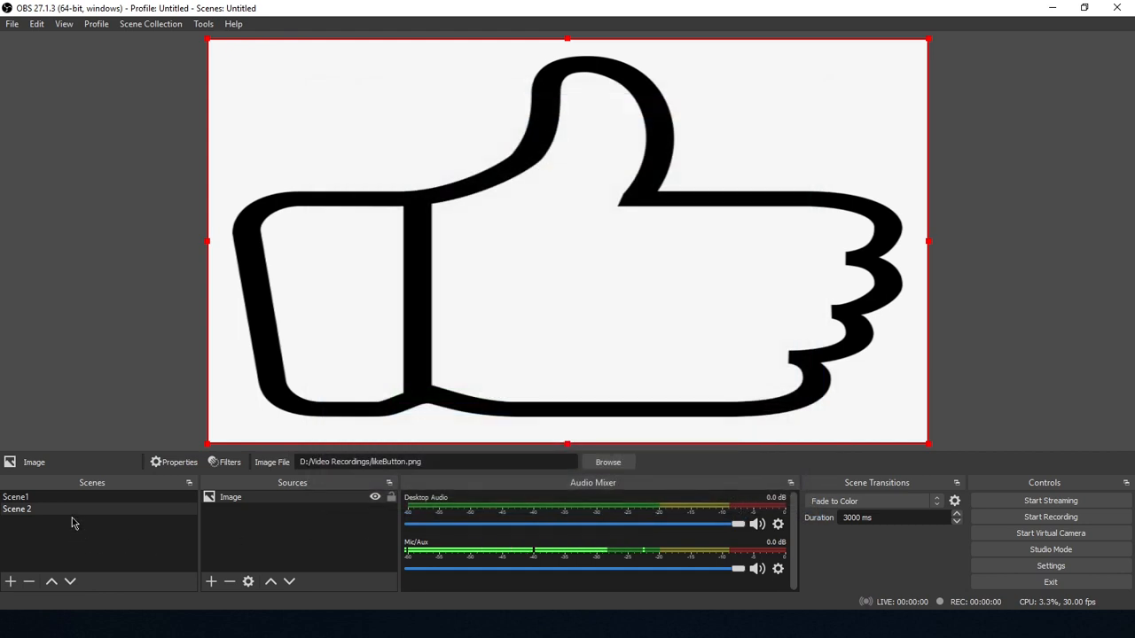
- Test the Fade to Color transition by switching to Scene1 and back to Scene 2
{"action": "left_click", "coordinate": [16, 499]}
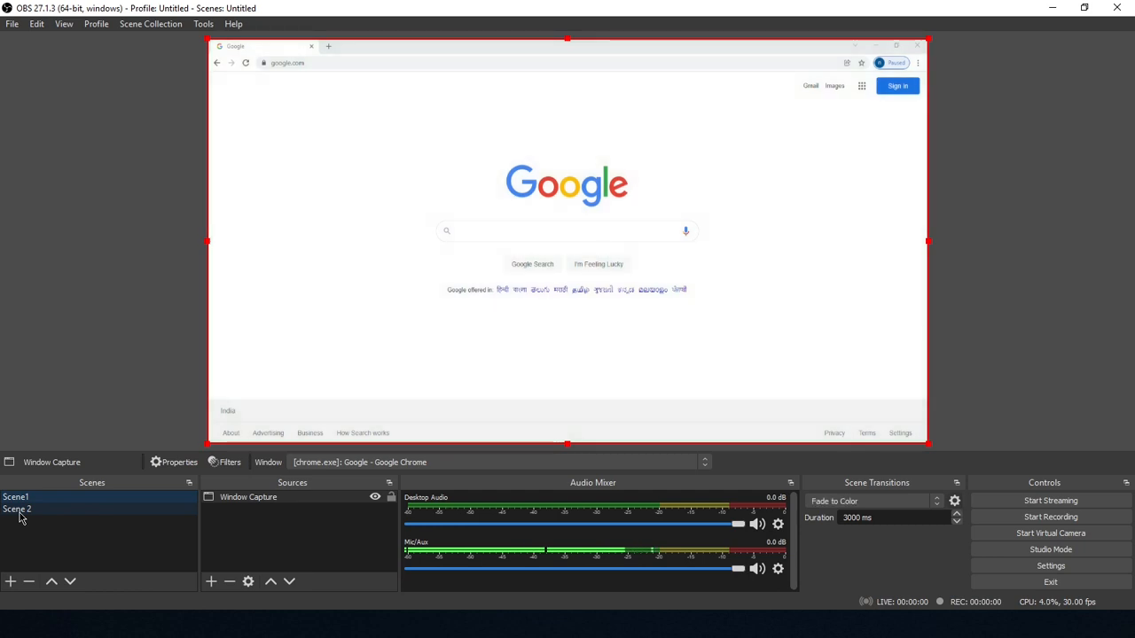
{"action": "left_click", "coordinate": [20, 513]}
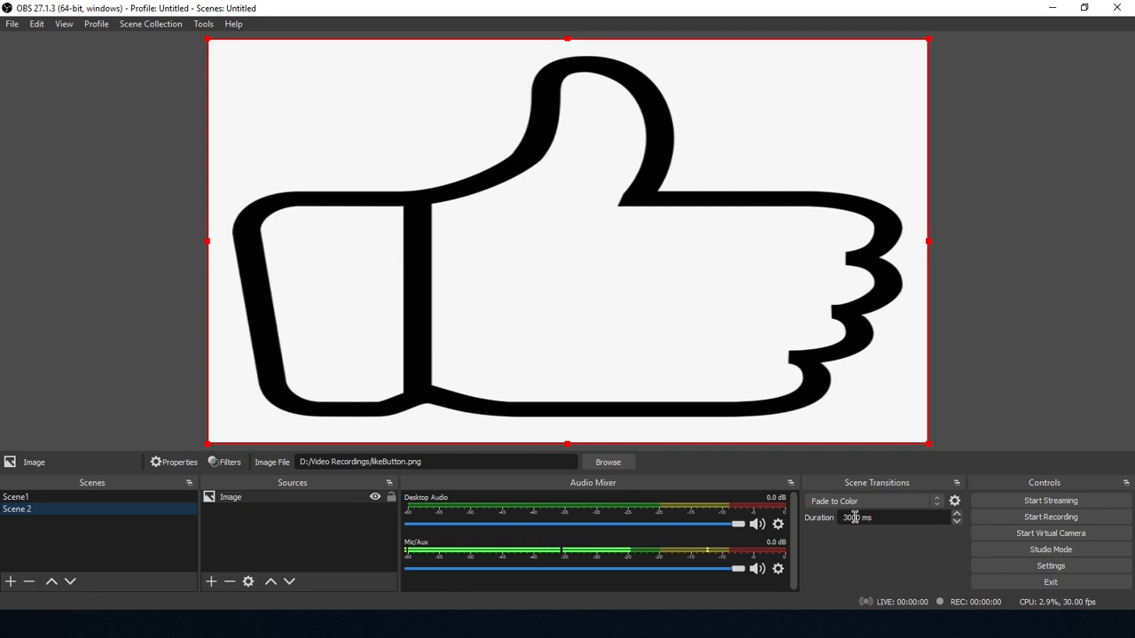
{"action": "left_click_drag", "start_coordinate": [843, 517], "coordinate": [880, 516]}
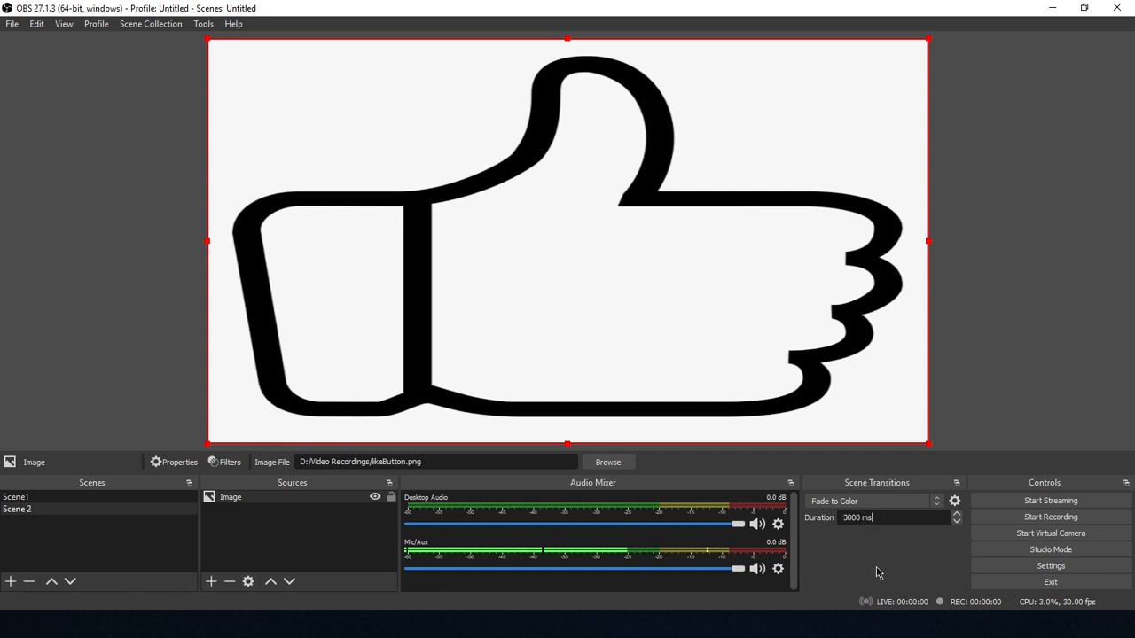
- Add a Luma Wipe scene transition, keeping its default name
{"action": "left_click", "coordinate": [932, 502]}
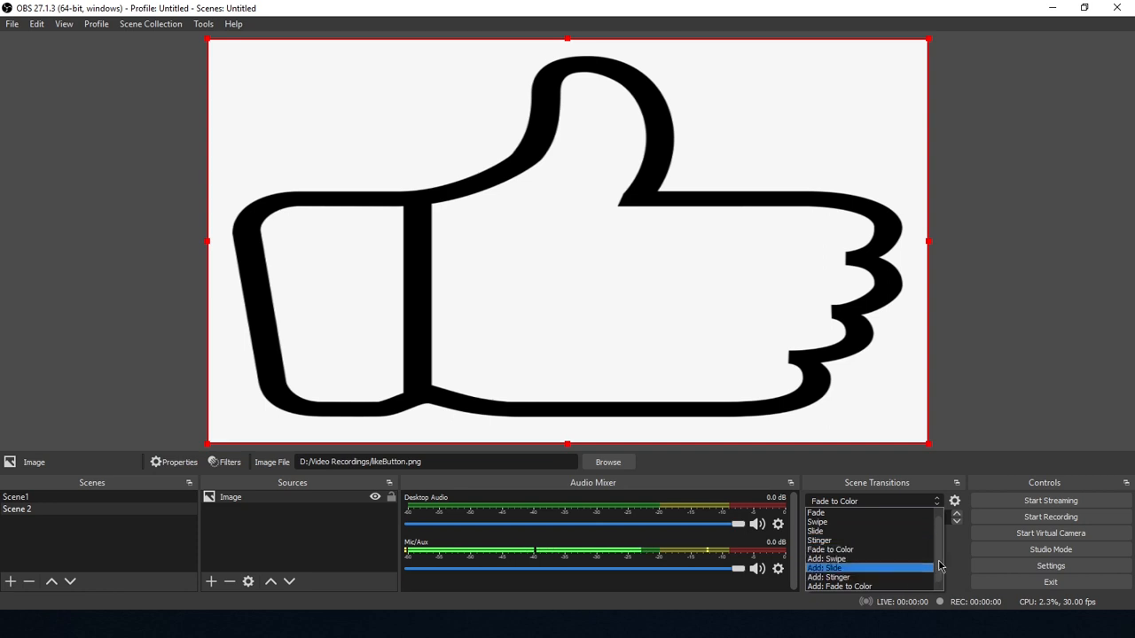
{"action": "scroll", "coordinate": [940, 556], "scroll_direction": "down", "scroll_amount": 1}
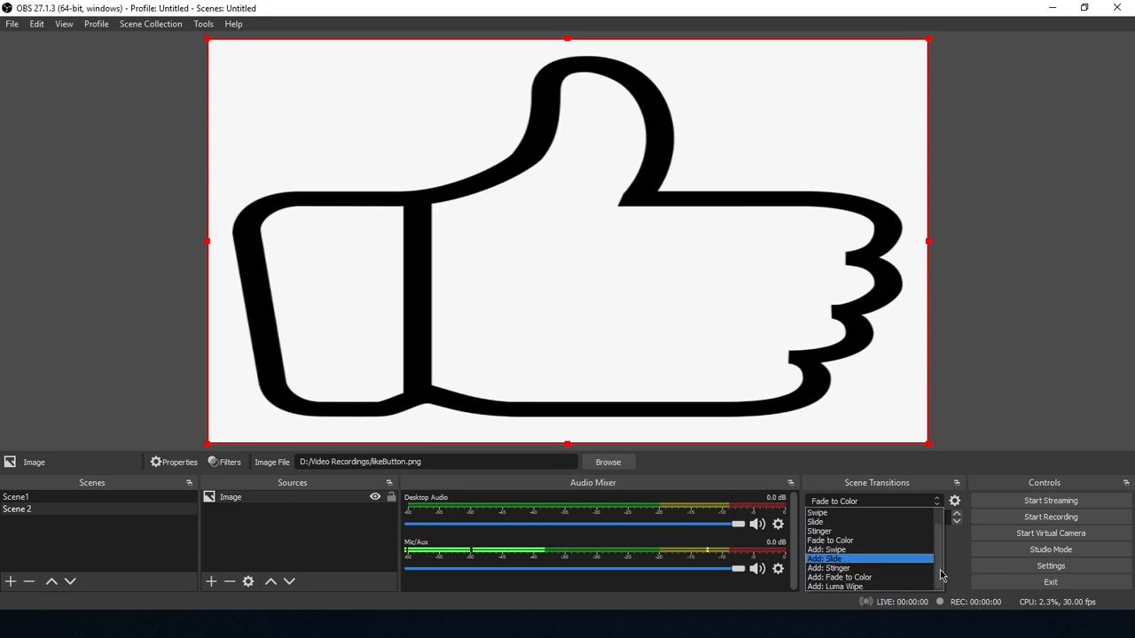
{"action": "left_click", "coordinate": [865, 589]}
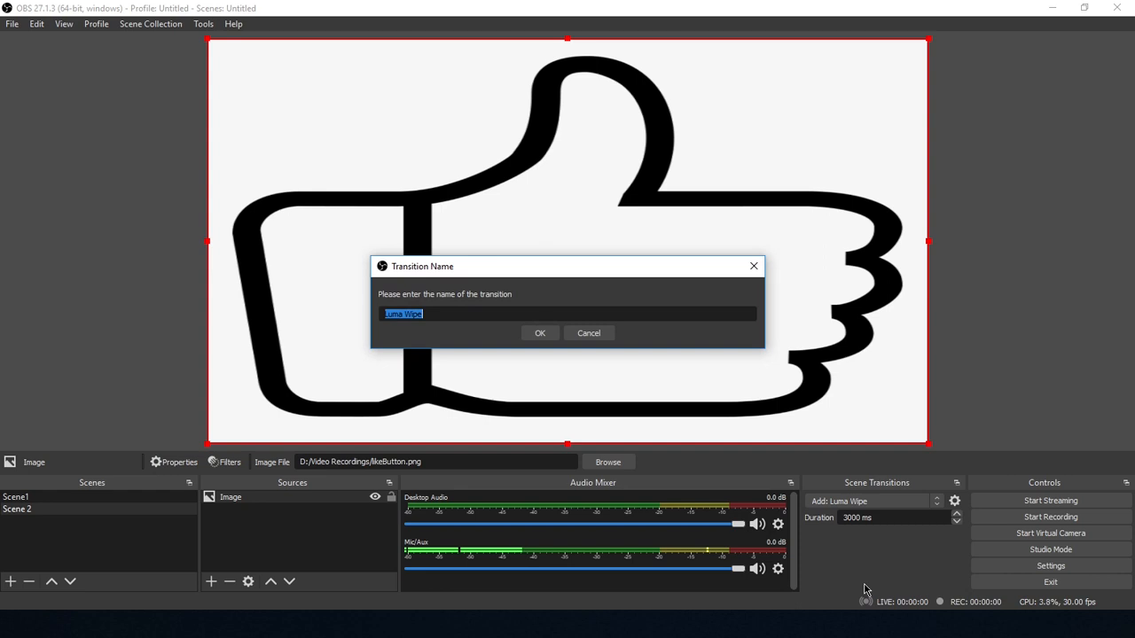
{"action": "left_click", "coordinate": [539, 334]}
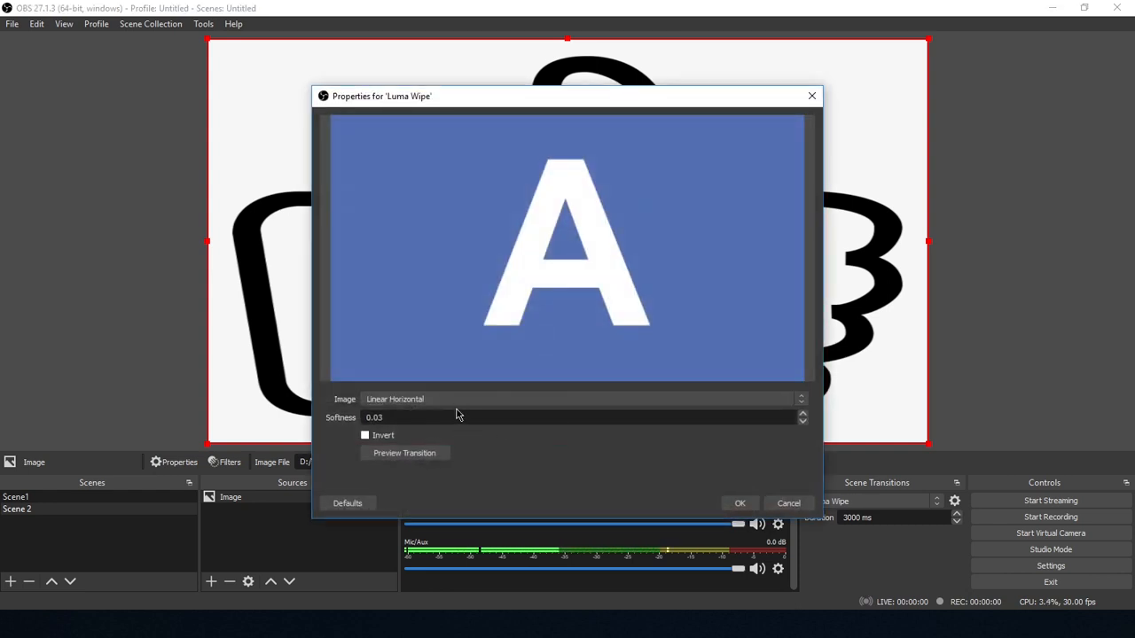
- Look through the available Luma Wipe images and preview the transition with Linear Horizontal
{"action": "left_click", "coordinate": [456, 400]}
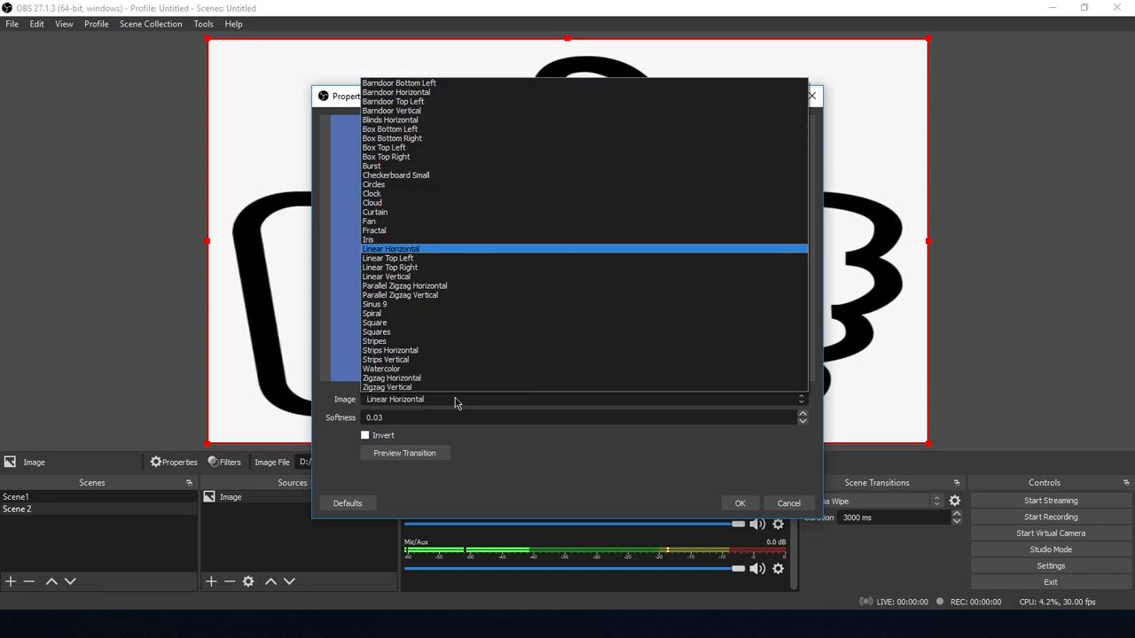
{"action": "left_click", "coordinate": [455, 401]}
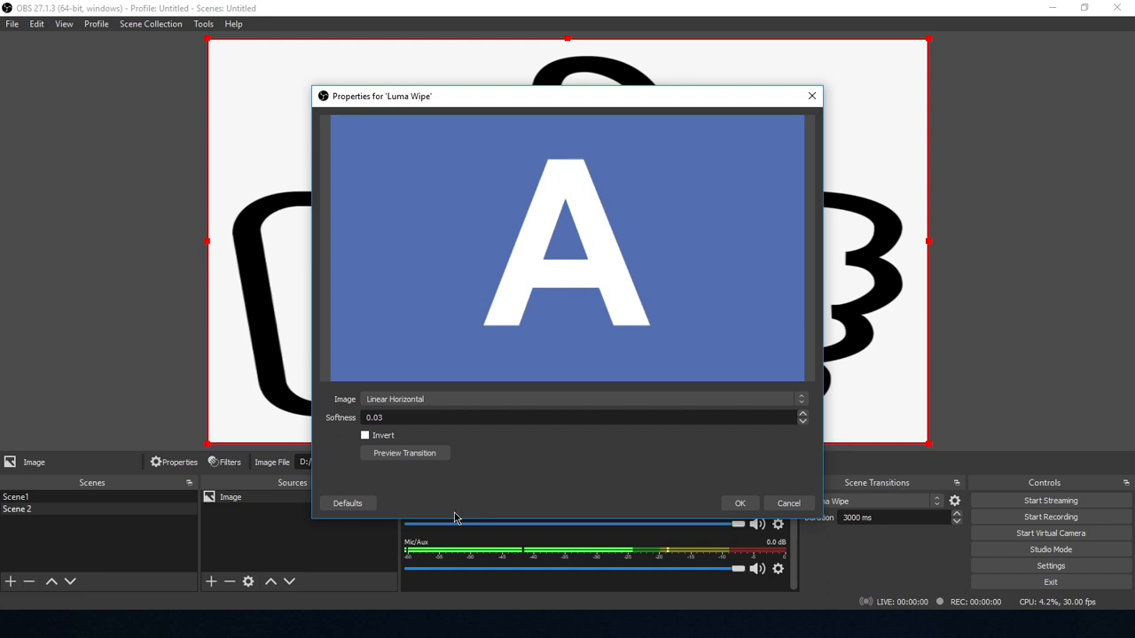
{"action": "left_click", "coordinate": [417, 457]}
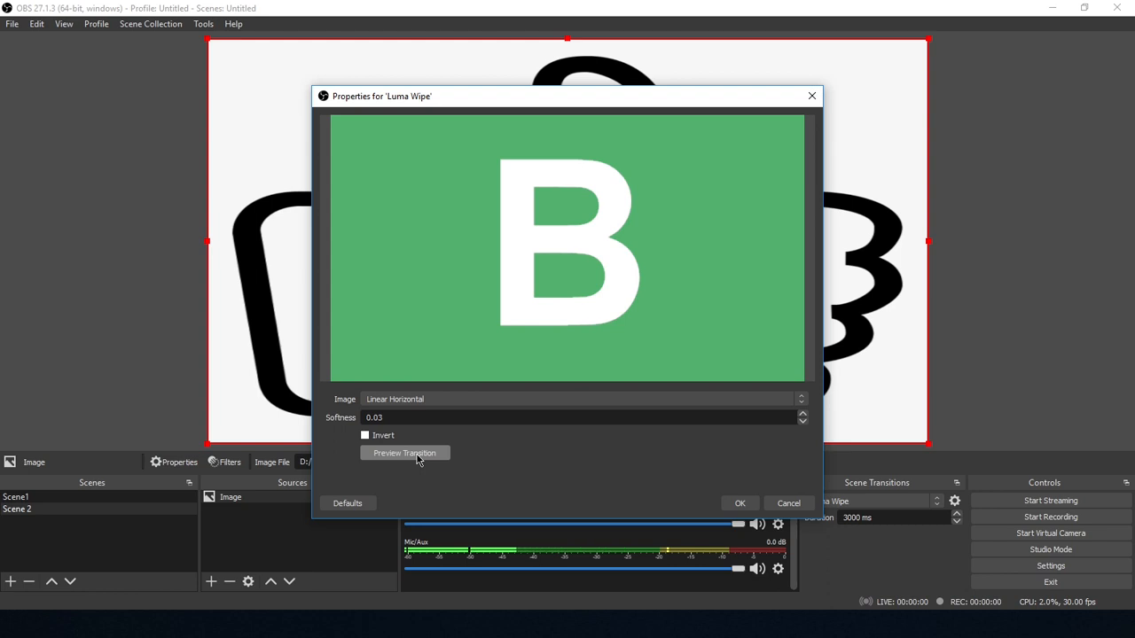
- Try the Square image for the Luma Wipe transition and preview it
{"action": "left_click", "coordinate": [423, 404]}
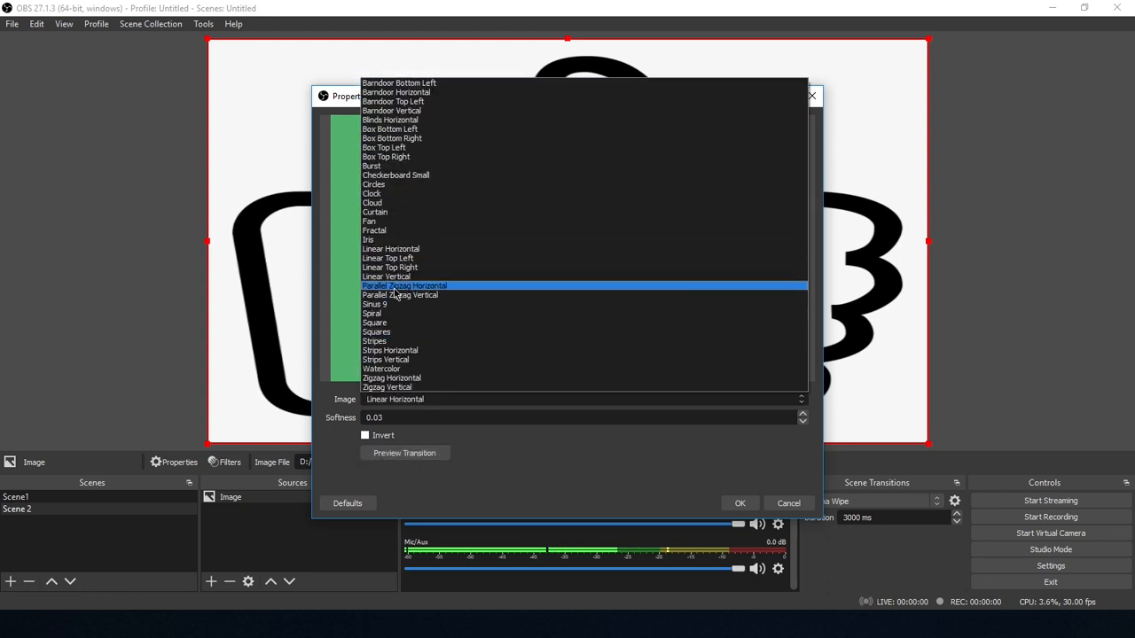
{"action": "left_click", "coordinate": [388, 323]}
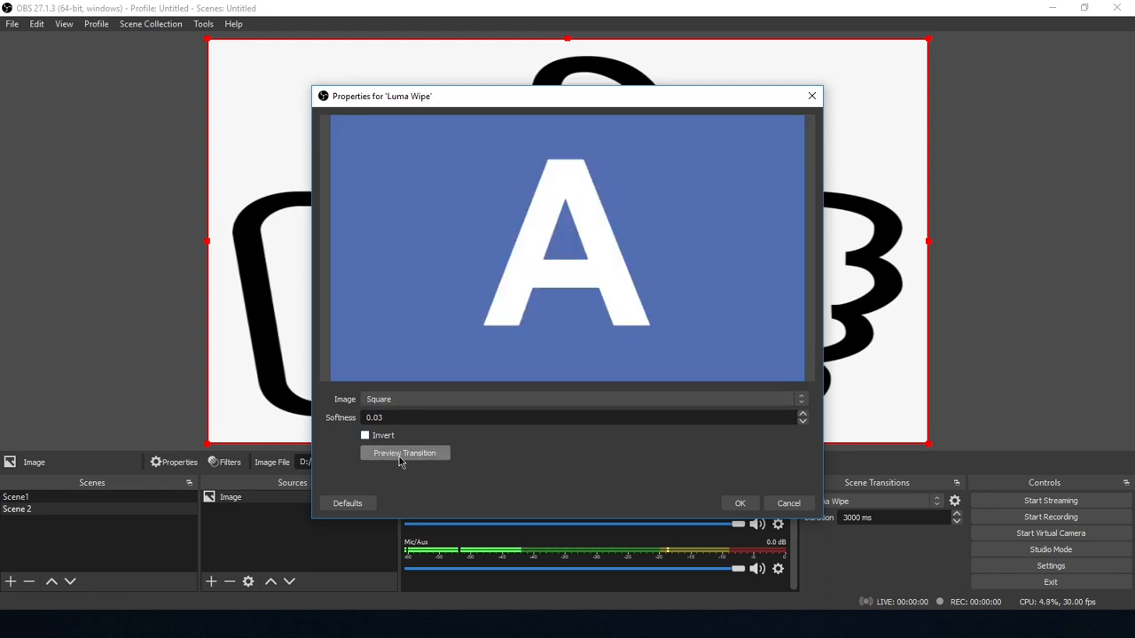
{"action": "left_click", "coordinate": [400, 459]}
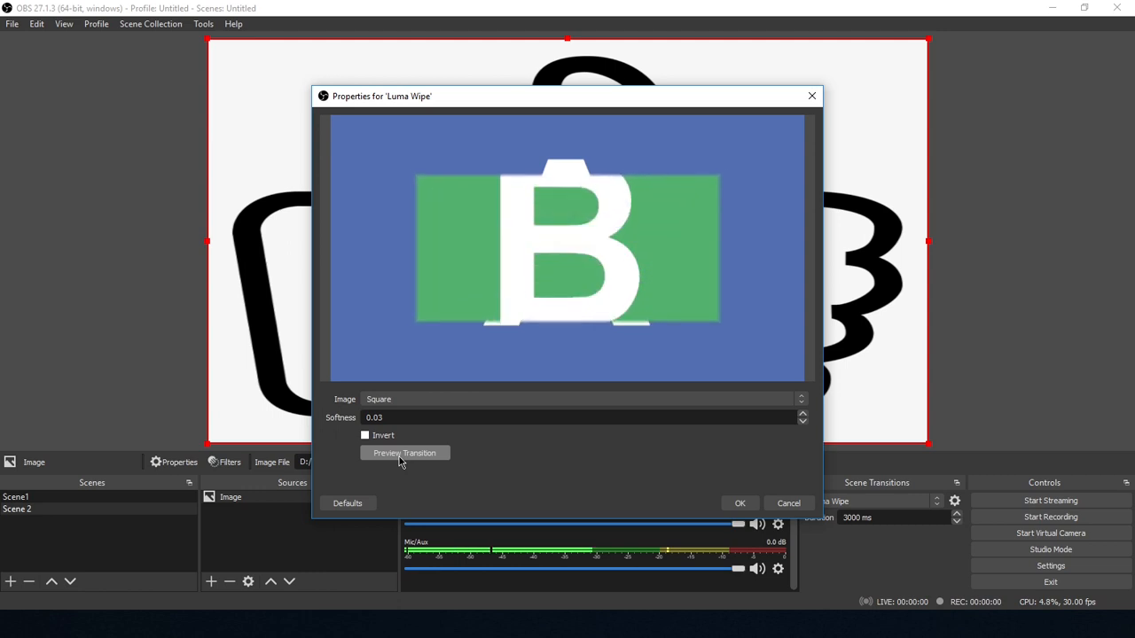
- Set the Luma Wipe image to Stripes, preview the transition and accept the properties
{"action": "left_click", "coordinate": [400, 399]}
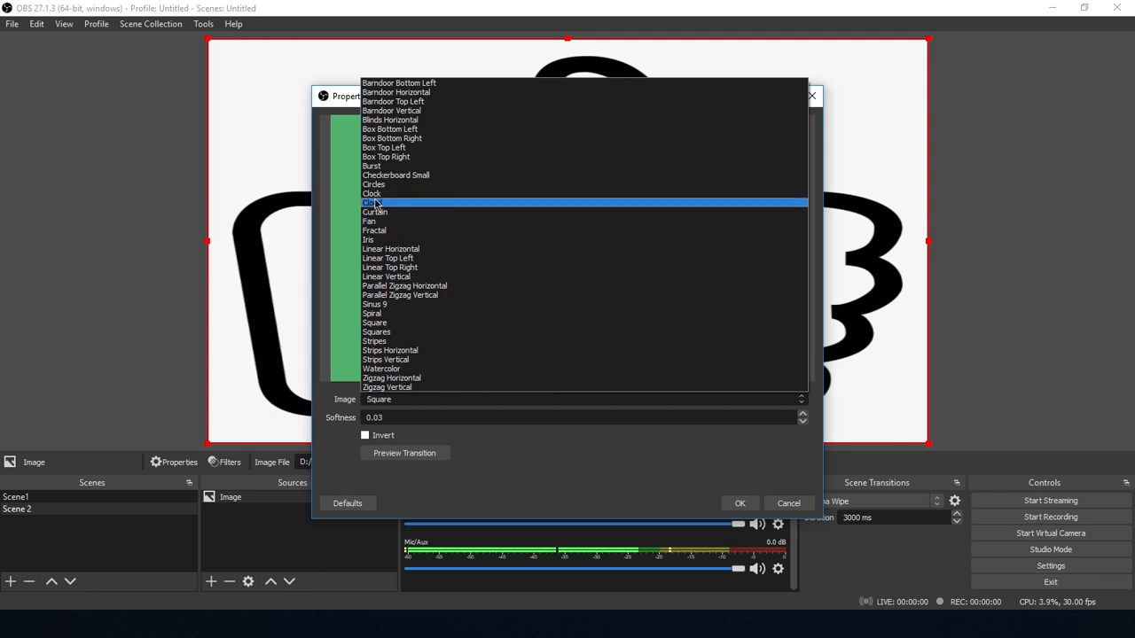
{"action": "left_click", "coordinate": [386, 342]}
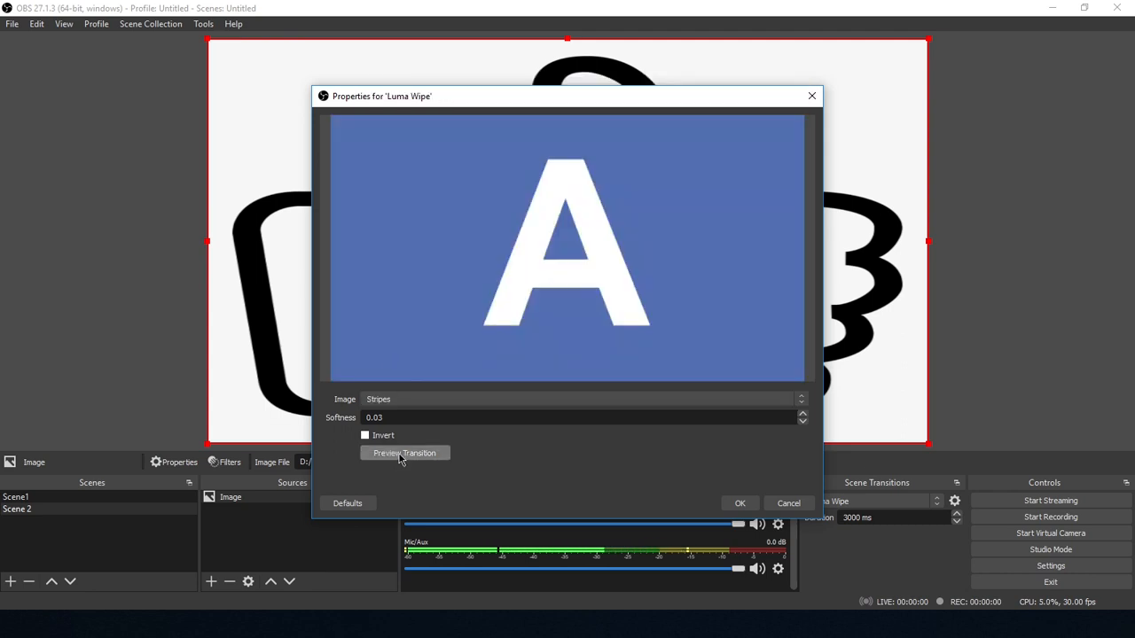
{"action": "left_click", "coordinate": [398, 456]}
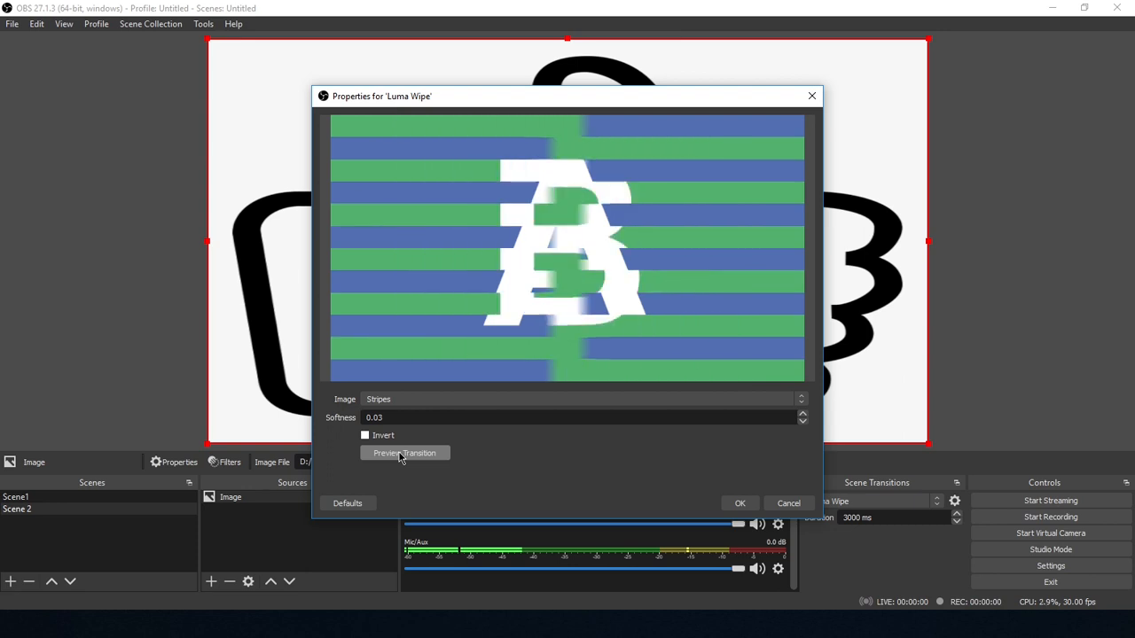
{"action": "left_click", "coordinate": [736, 502]}
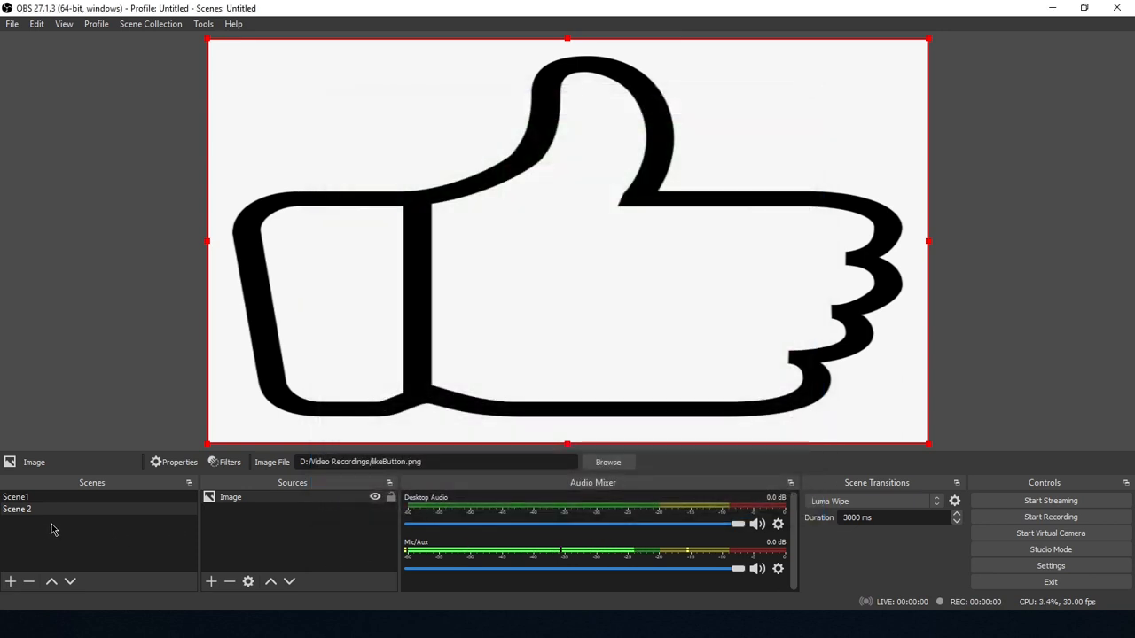
- Test the Luma Wipe transition by switching to Scene1 and back to Scene 2
{"action": "left_click", "coordinate": [18, 499]}
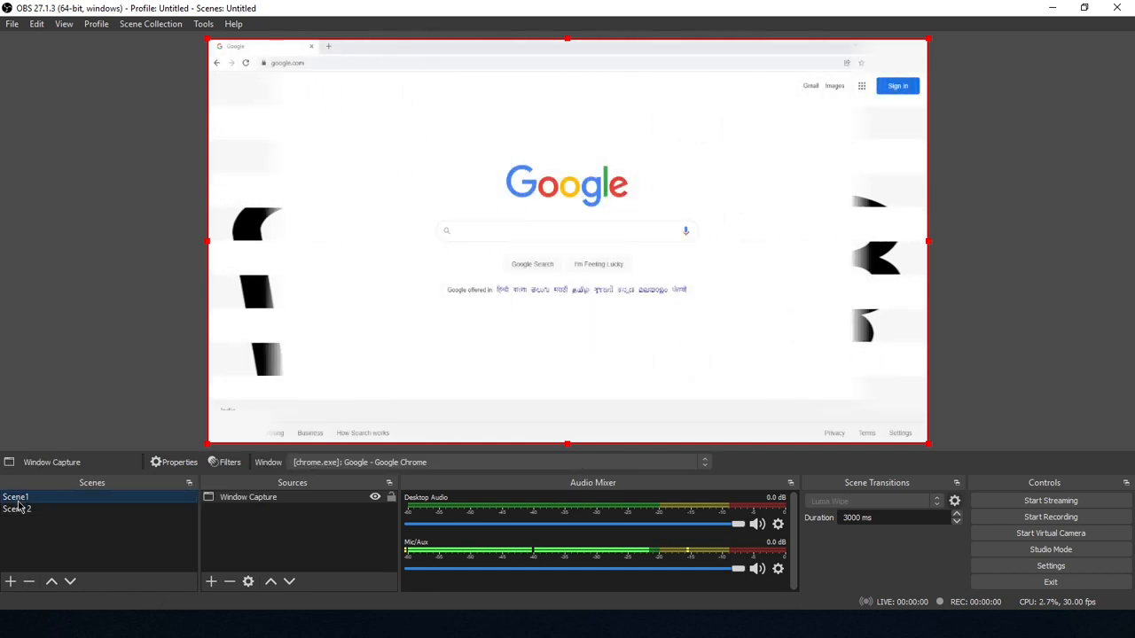
{"action": "left_click", "coordinate": [18, 511]}
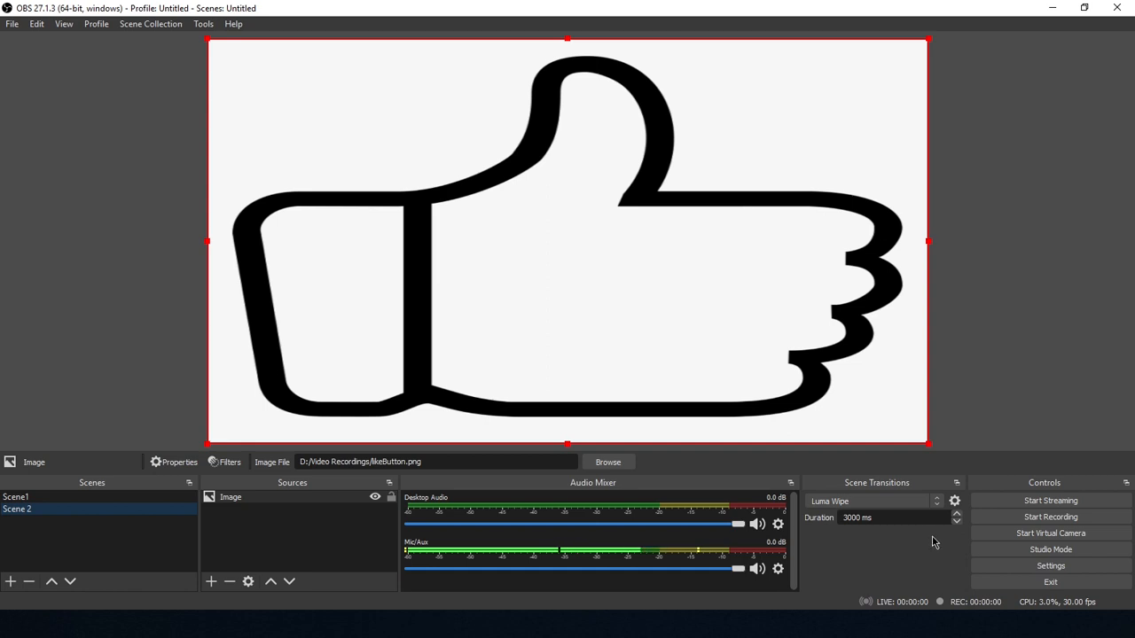
- Remove the Swipe transition from the scene transitions and check the remaining transition list
{"action": "left_click", "coordinate": [938, 504]}
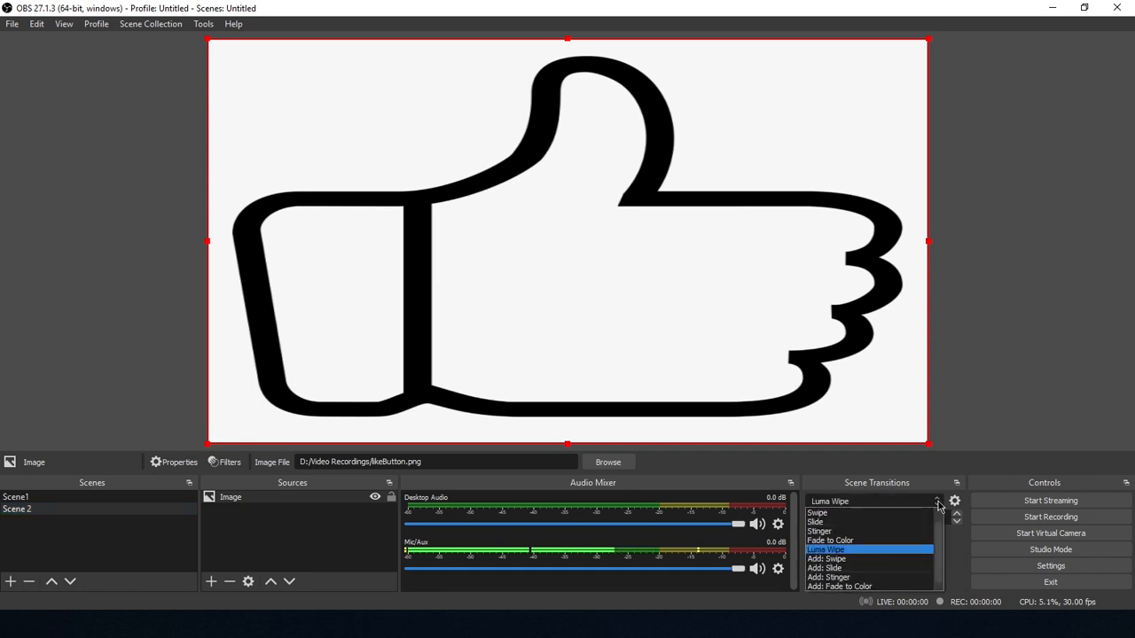
{"action": "left_click_drag", "start_coordinate": [940, 540], "coordinate": [942, 507]}
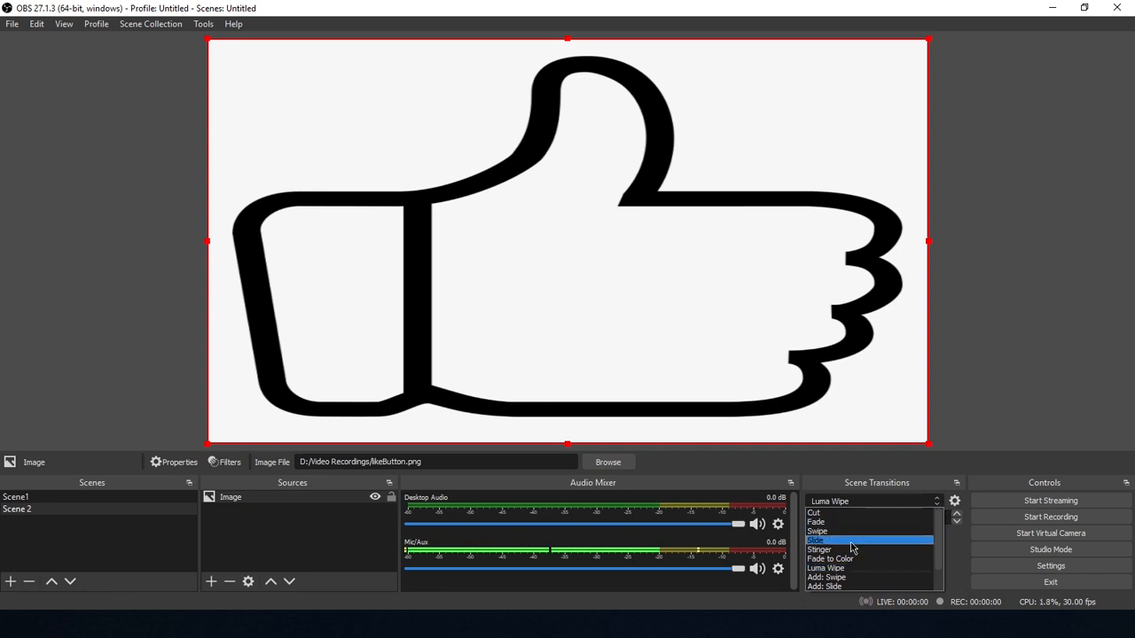
{"action": "left_click", "coordinate": [840, 533]}
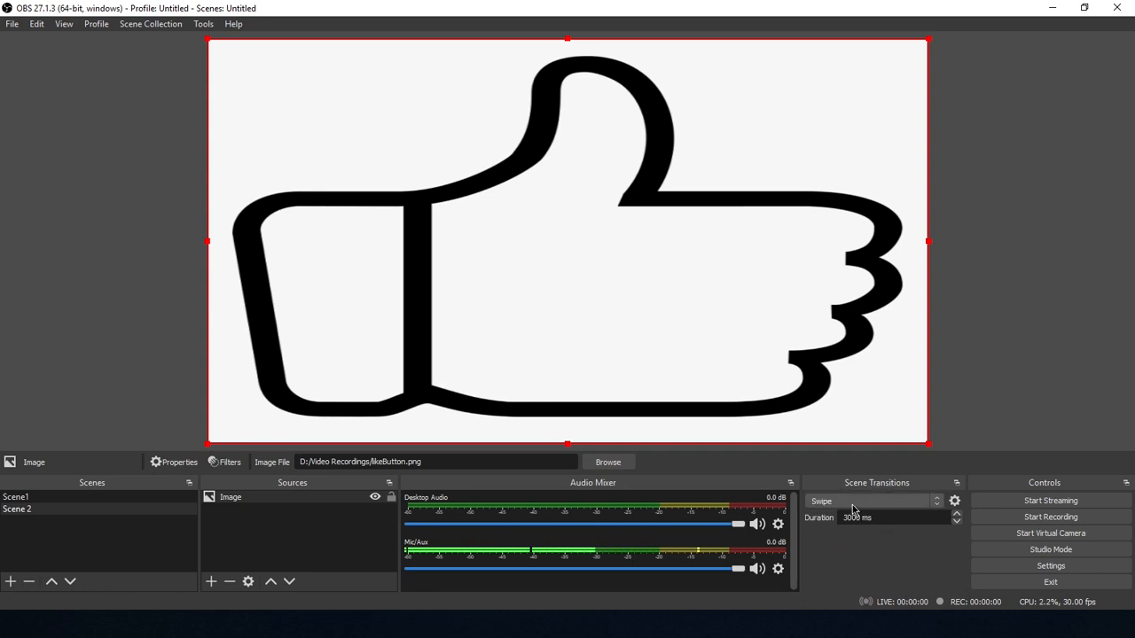
{"action": "left_click", "coordinate": [953, 502]}
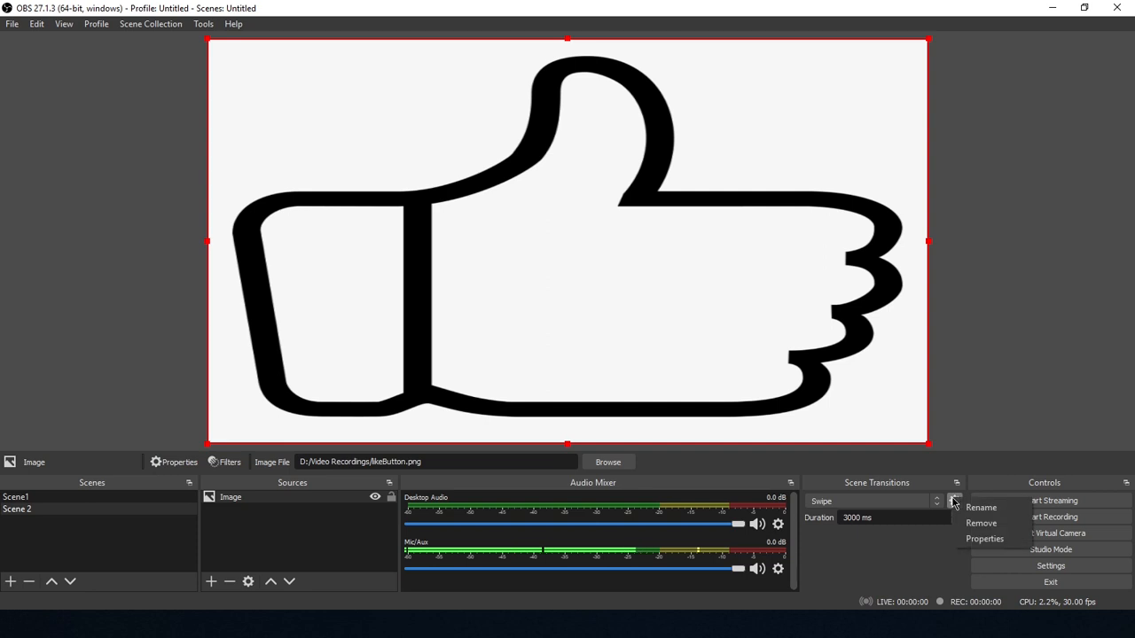
{"action": "left_click", "coordinate": [980, 524]}
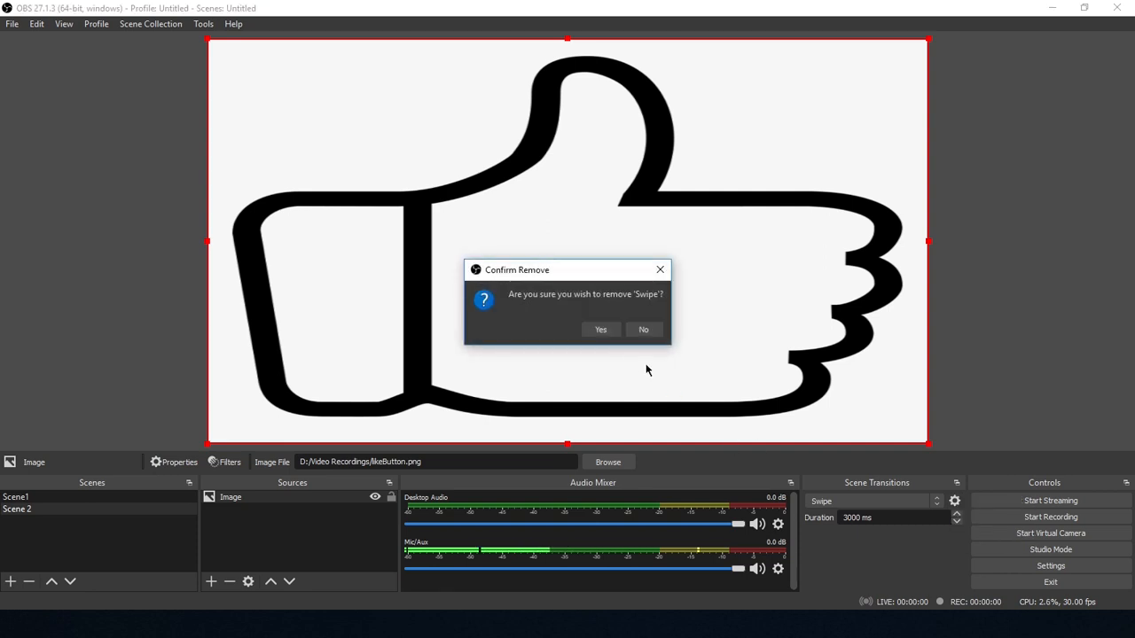
{"action": "left_click", "coordinate": [603, 330]}
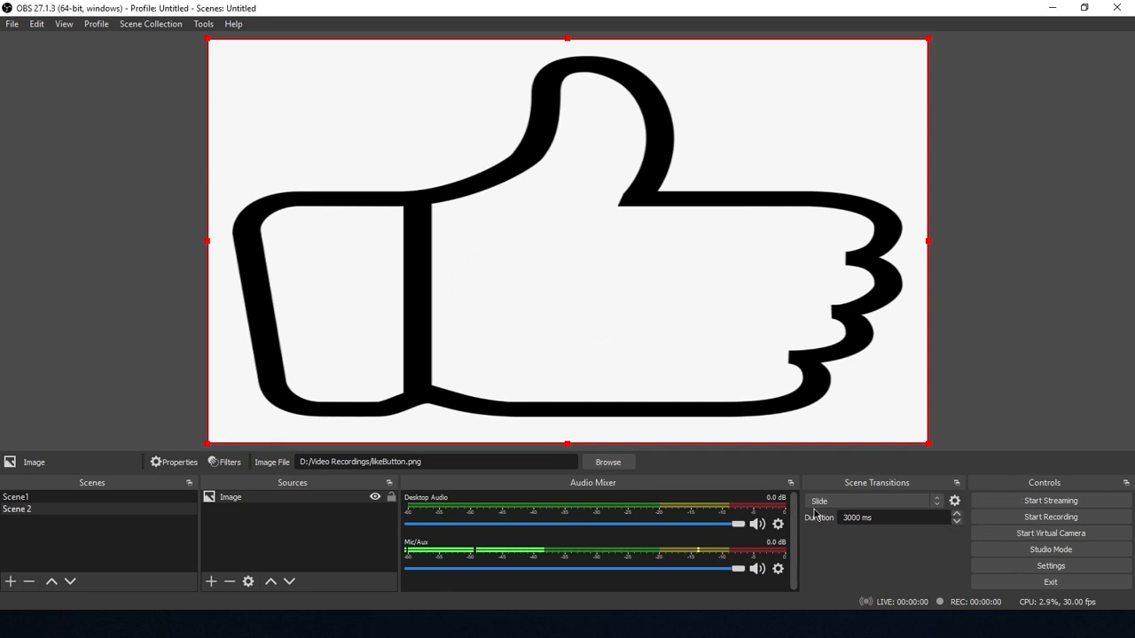
{"action": "left_click", "coordinate": [938, 502]}
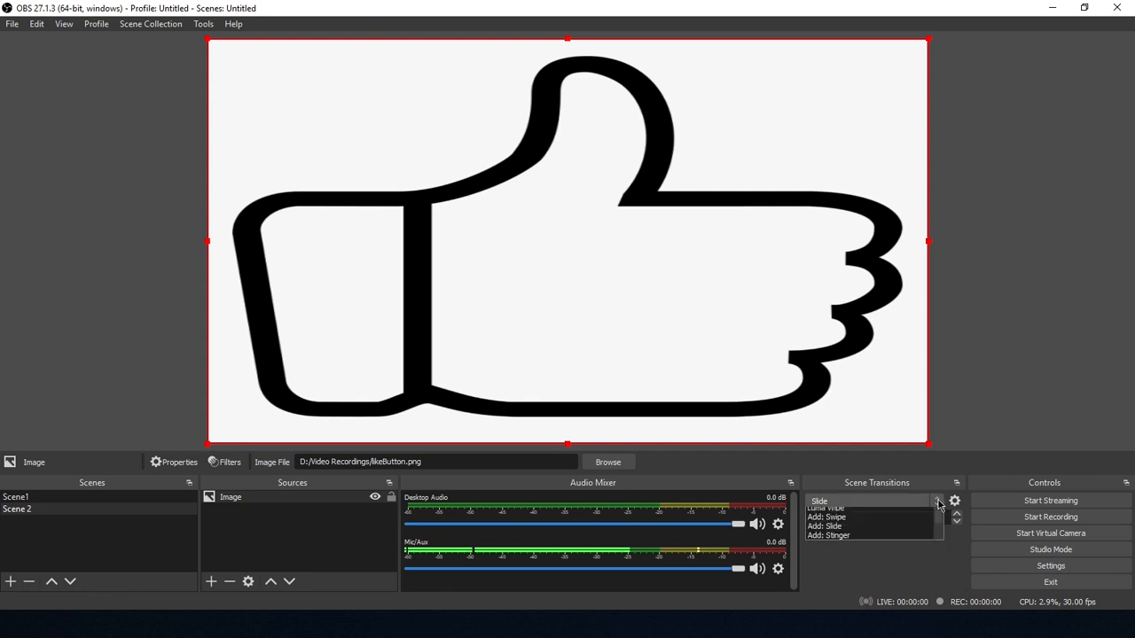
{"action": "left_click", "coordinate": [939, 503]}
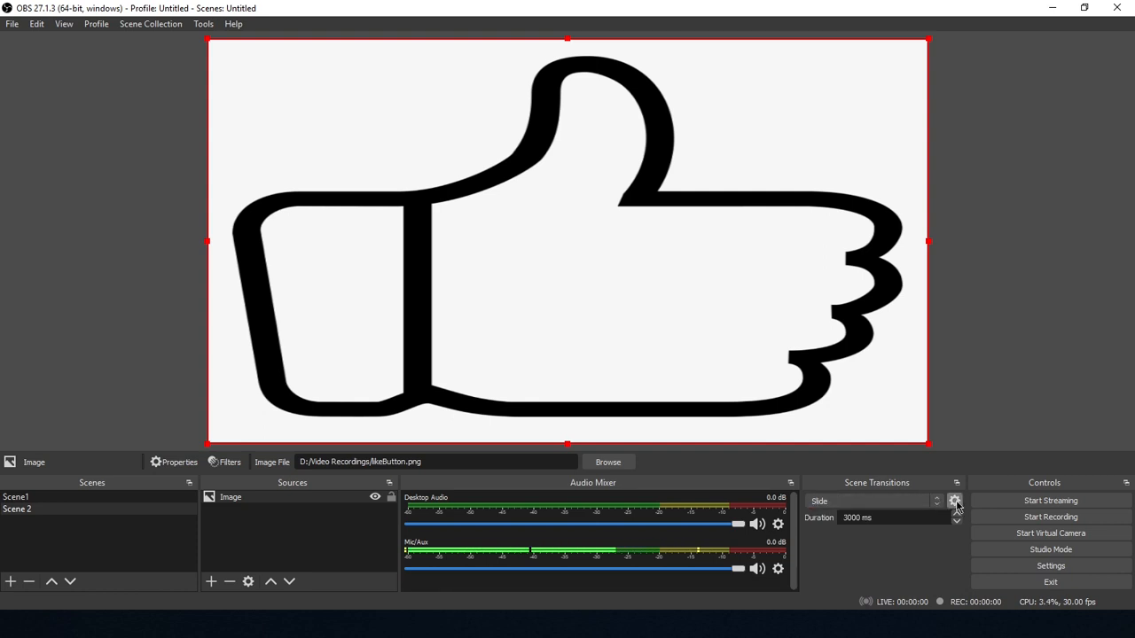
- Remove the Slide transition from the scene transitions and confirm the removal
{"action": "left_click", "coordinate": [955, 503]}
{"action": "left_click", "coordinate": [957, 507]}
{"action": "left_click", "coordinate": [955, 503]}
{"action": "left_click", "coordinate": [984, 528]}
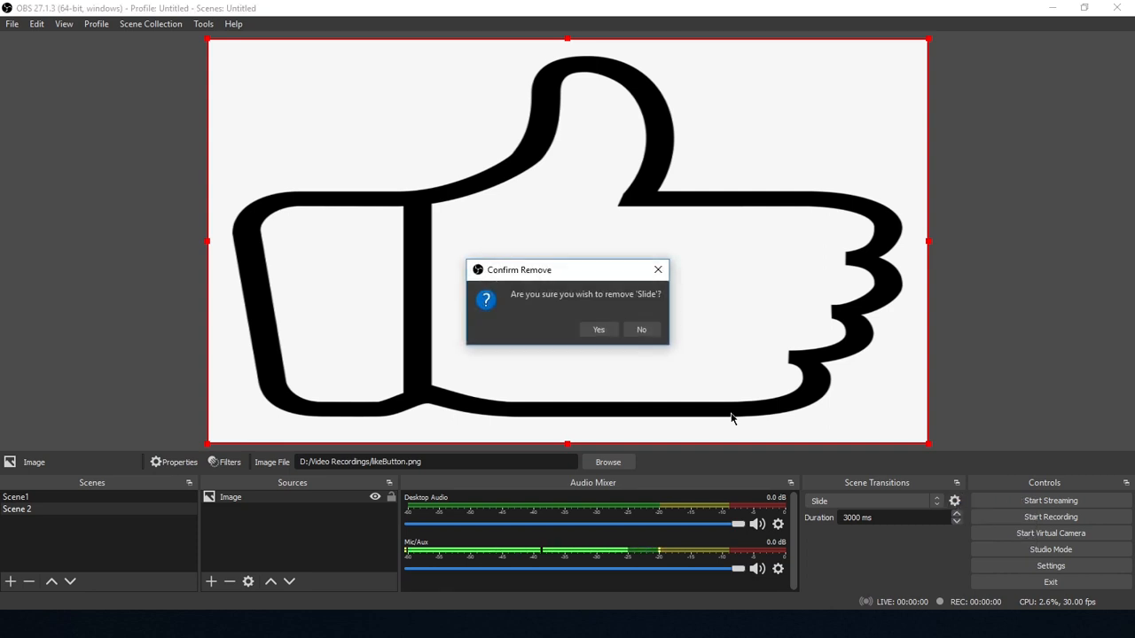
{"action": "left_click", "coordinate": [600, 331]}
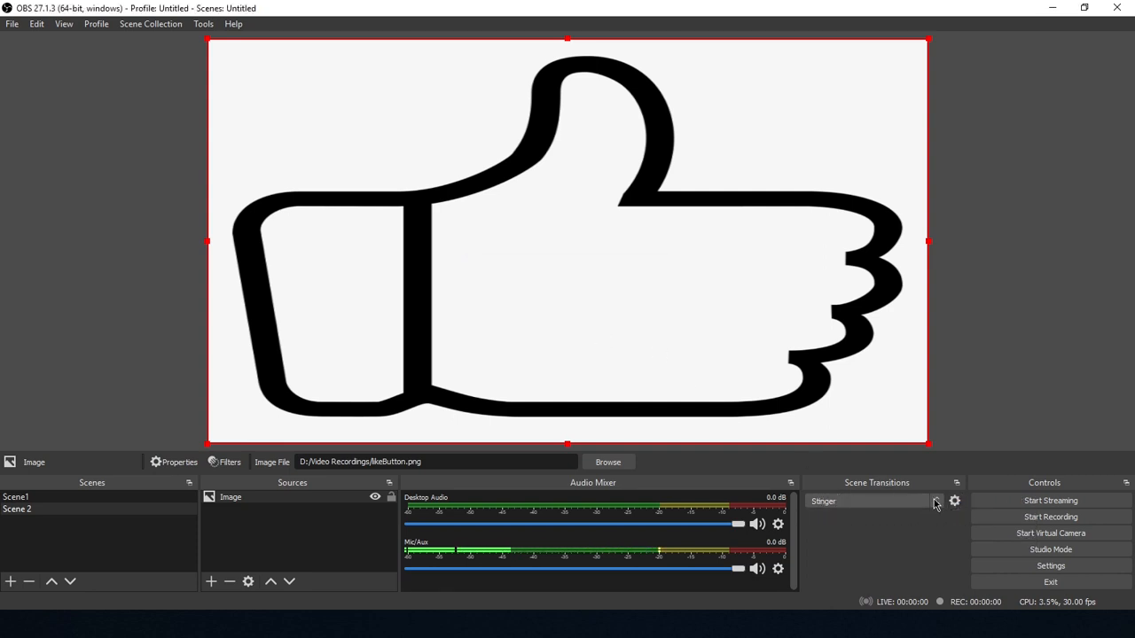
- Select the Stinger transition and remove it from the scene transitions
{"action": "left_click", "coordinate": [935, 502]}
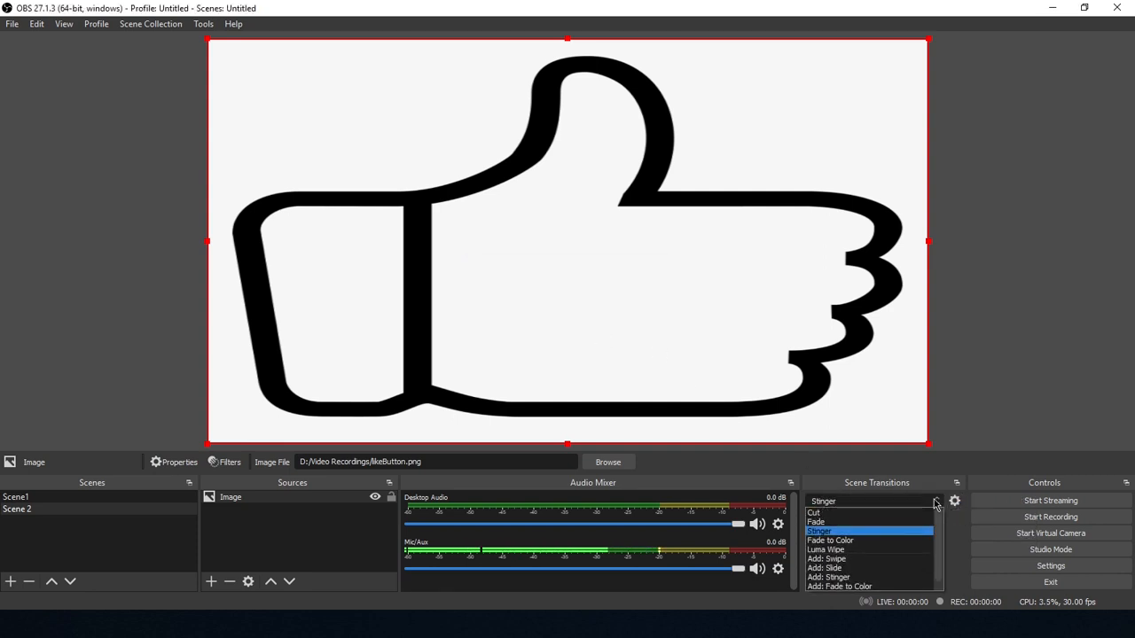
{"action": "left_click", "coordinate": [835, 532]}
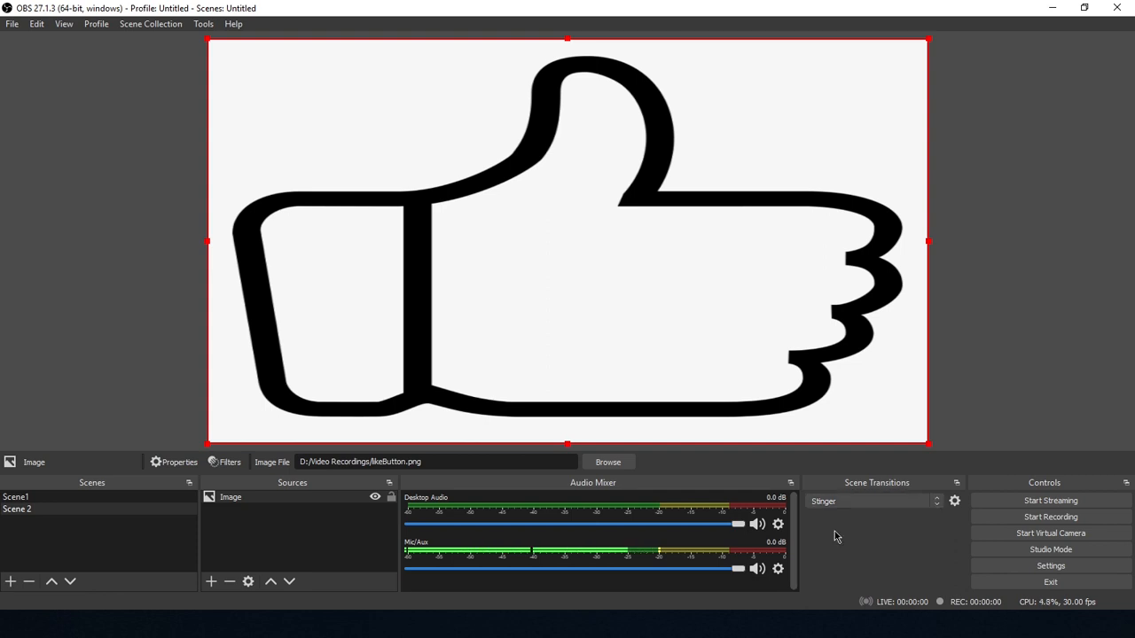
{"action": "left_click", "coordinate": [955, 501]}
{"action": "left_click", "coordinate": [980, 527]}
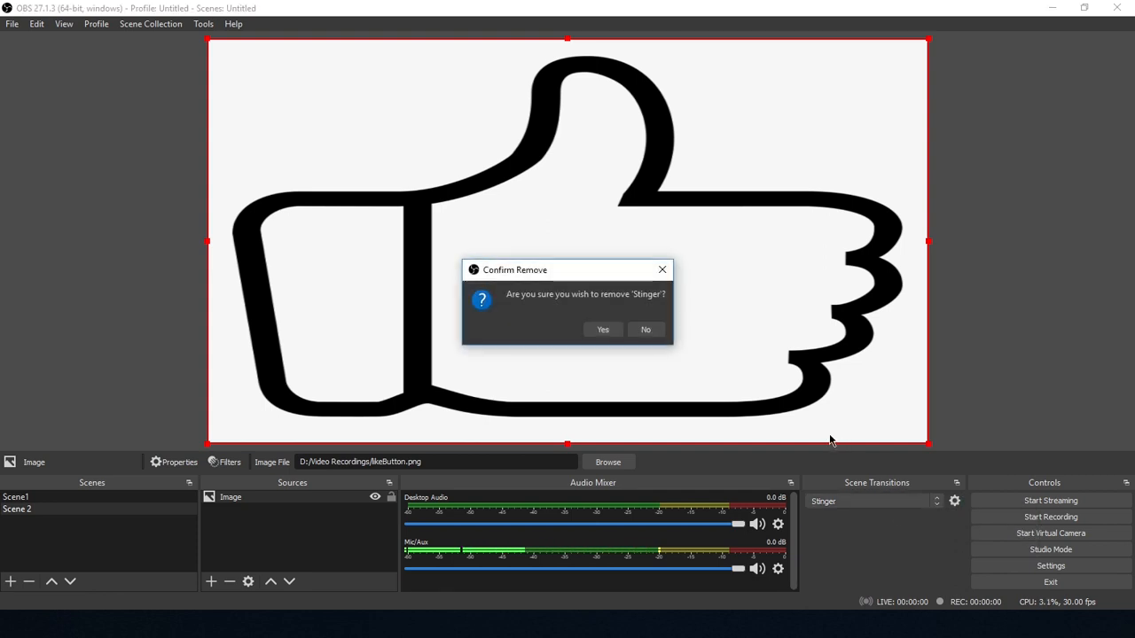
{"action": "left_click", "coordinate": [602, 330]}
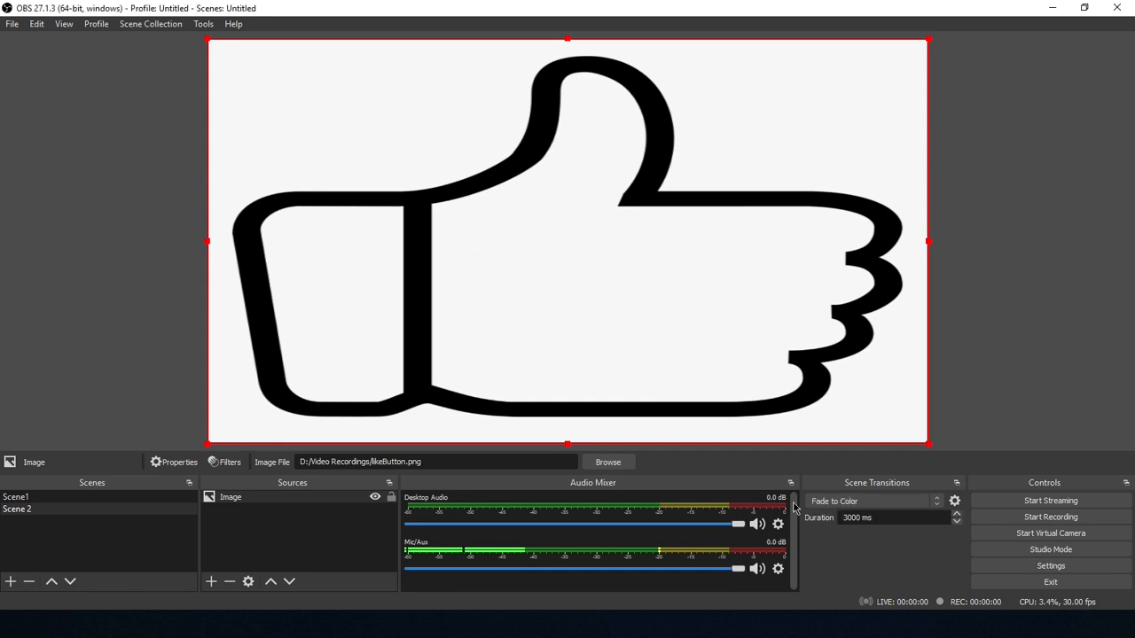
- Remove the Fade to Color transition from the scene transitions
{"action": "left_click", "coordinate": [938, 505]}
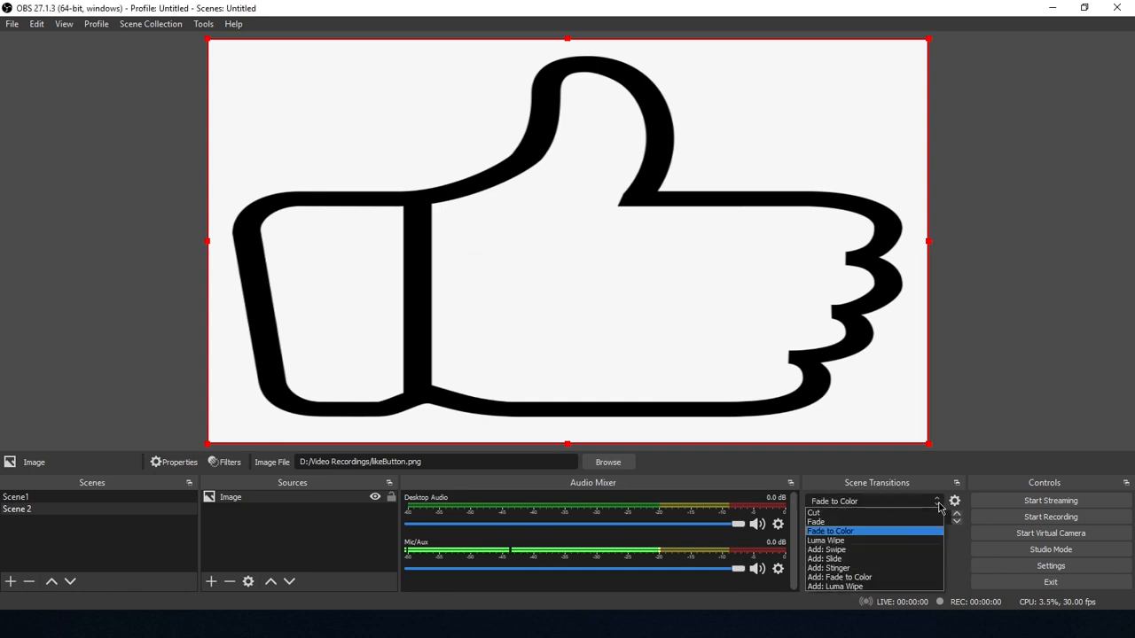
{"action": "left_click", "coordinate": [955, 500]}
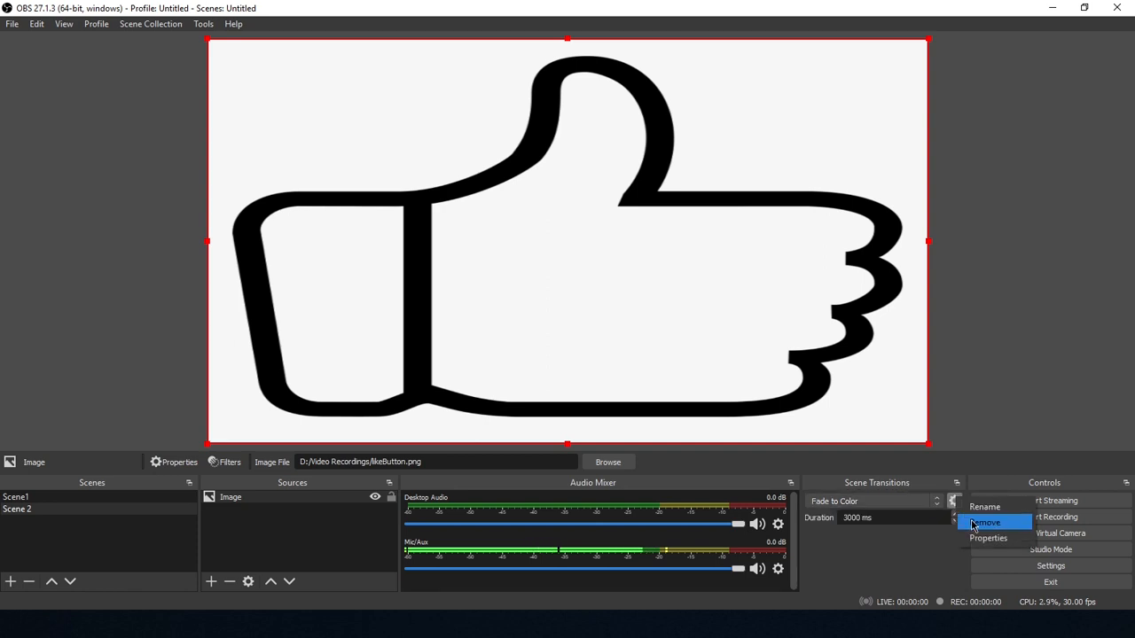
{"action": "left_click", "coordinate": [973, 522]}
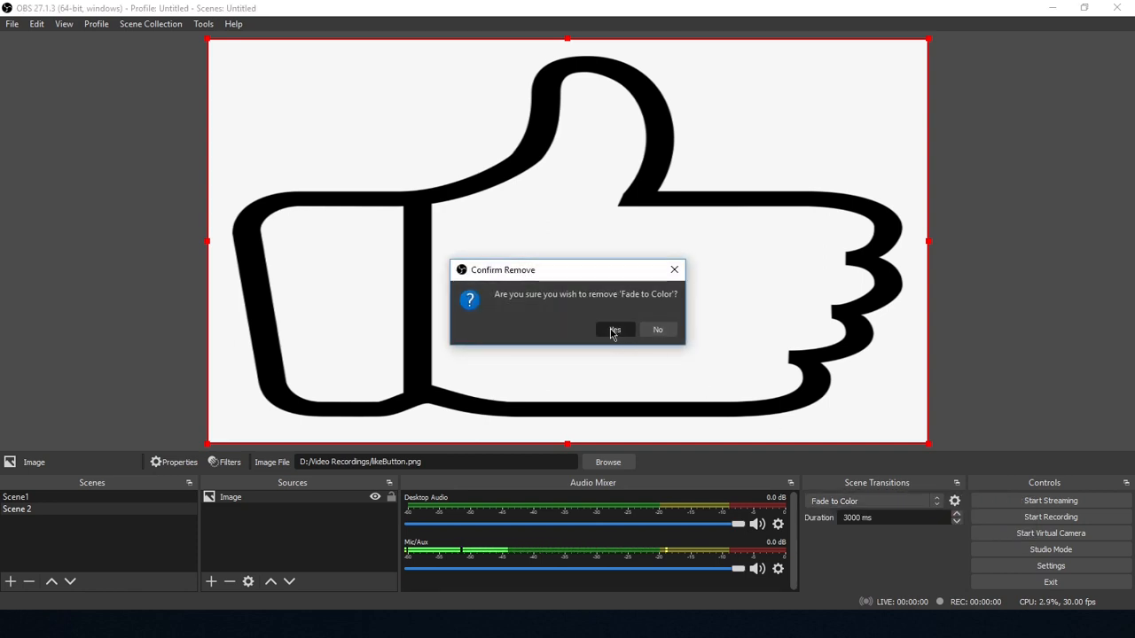
{"action": "left_click", "coordinate": [613, 330]}
- Keep Luma Wipe as the active transition and set its image to Square, accepting the properties
{"action": "left_click", "coordinate": [936, 502]}
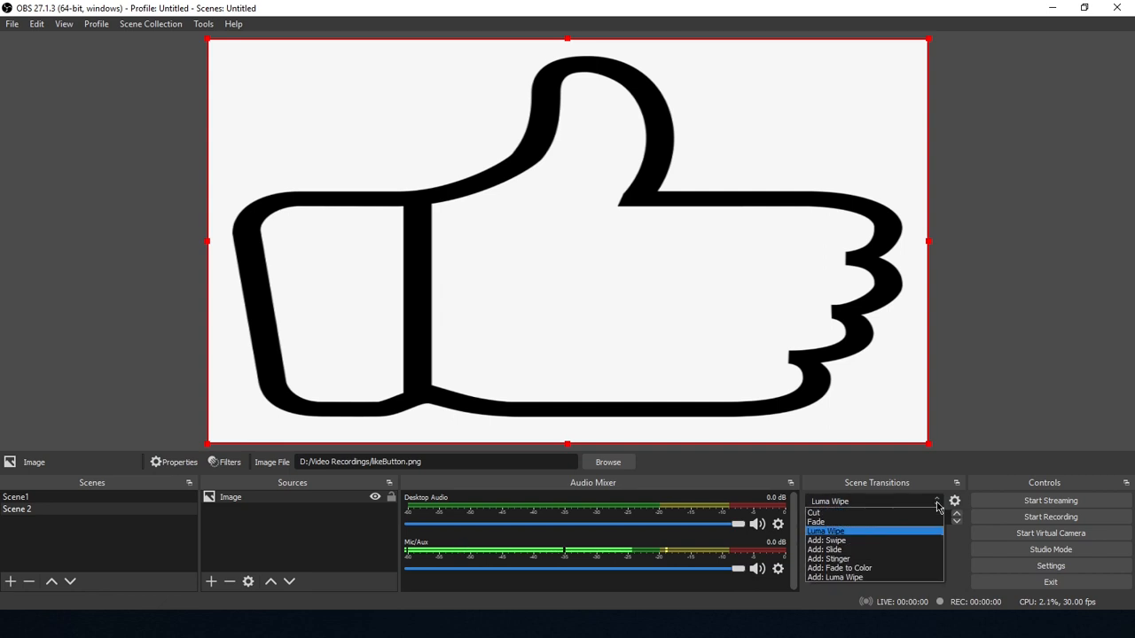
{"action": "left_click", "coordinate": [865, 535]}
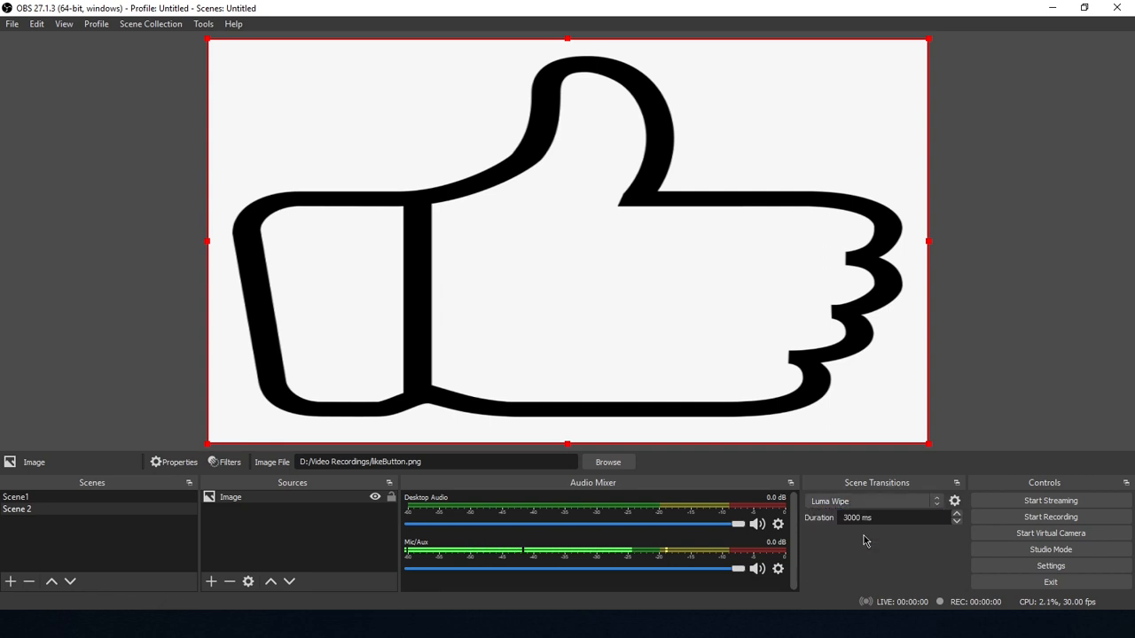
{"action": "left_click", "coordinate": [953, 500]}
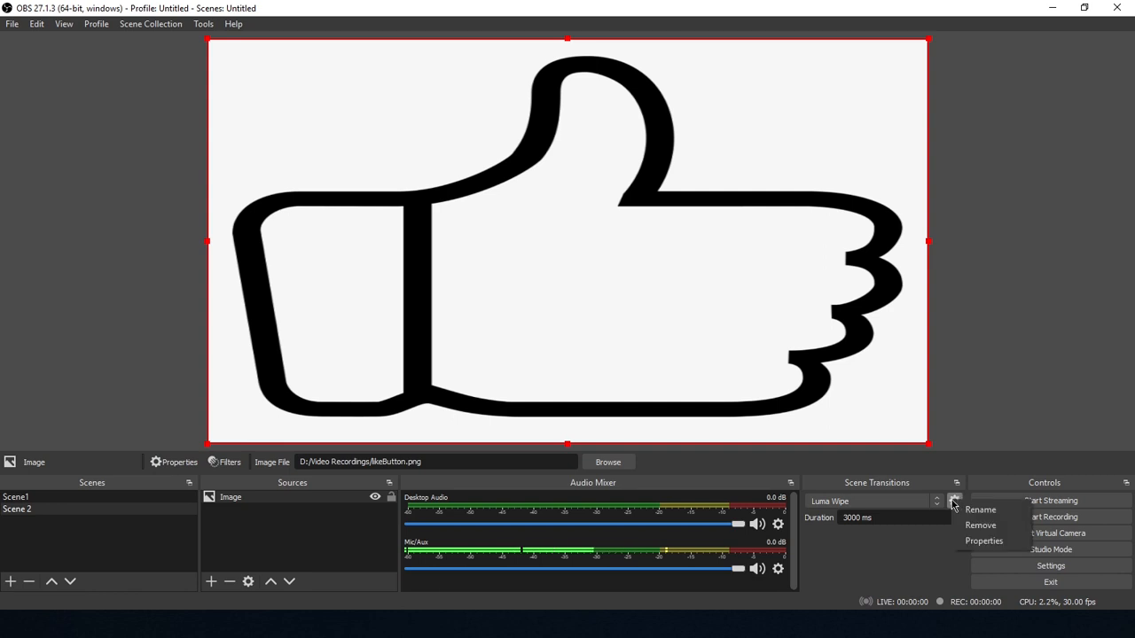
{"action": "left_click", "coordinate": [984, 541]}
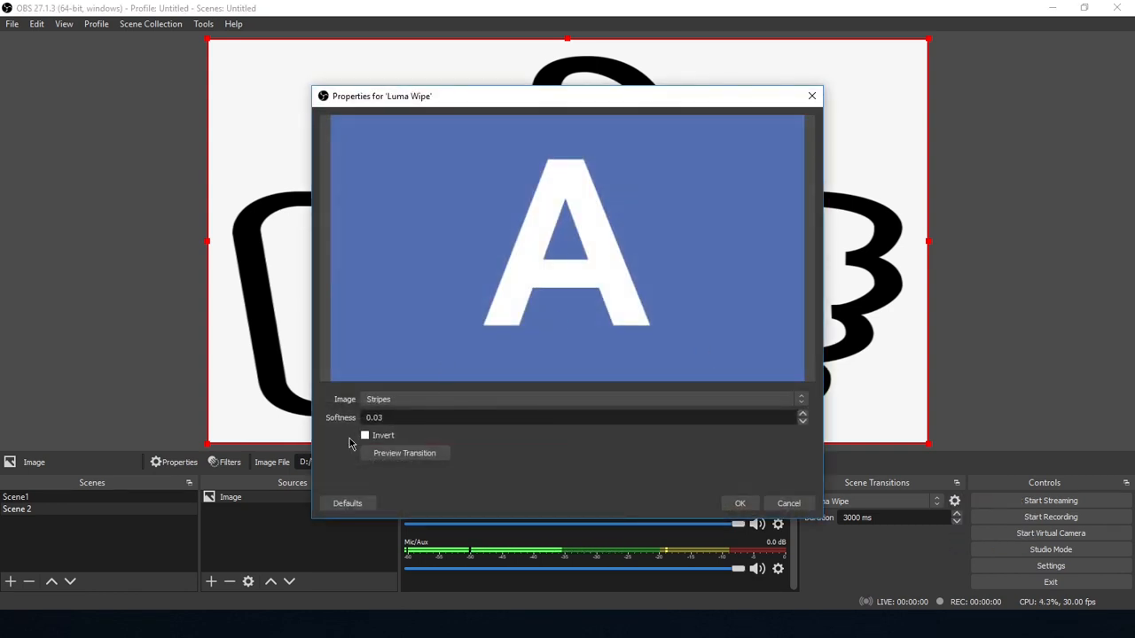
{"action": "left_click", "coordinate": [386, 402]}
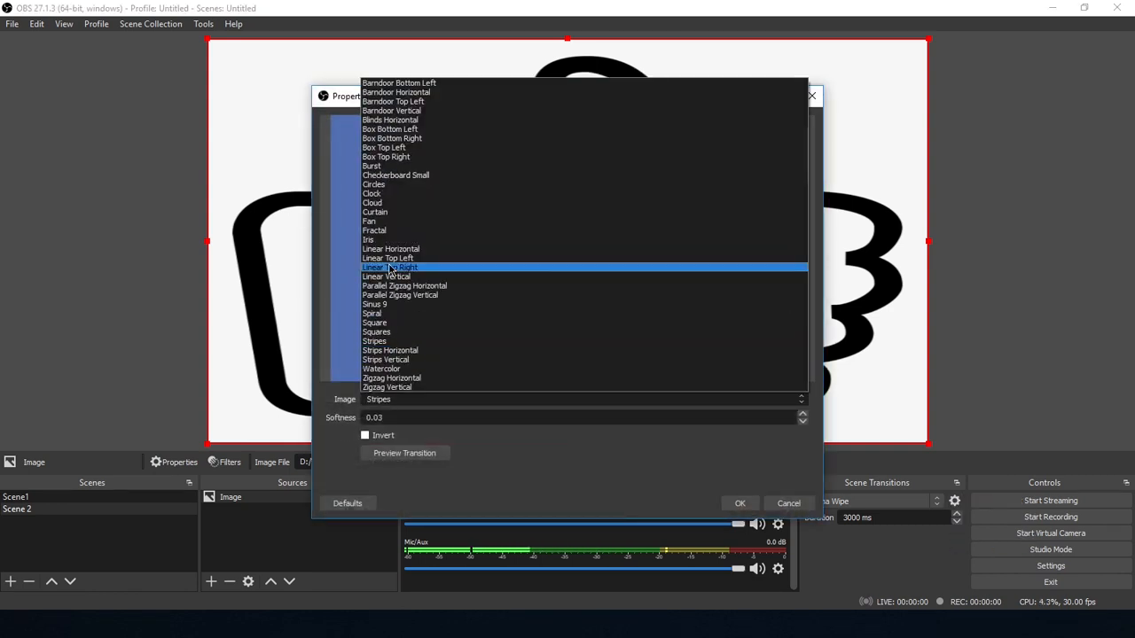
{"action": "left_click", "coordinate": [384, 323]}
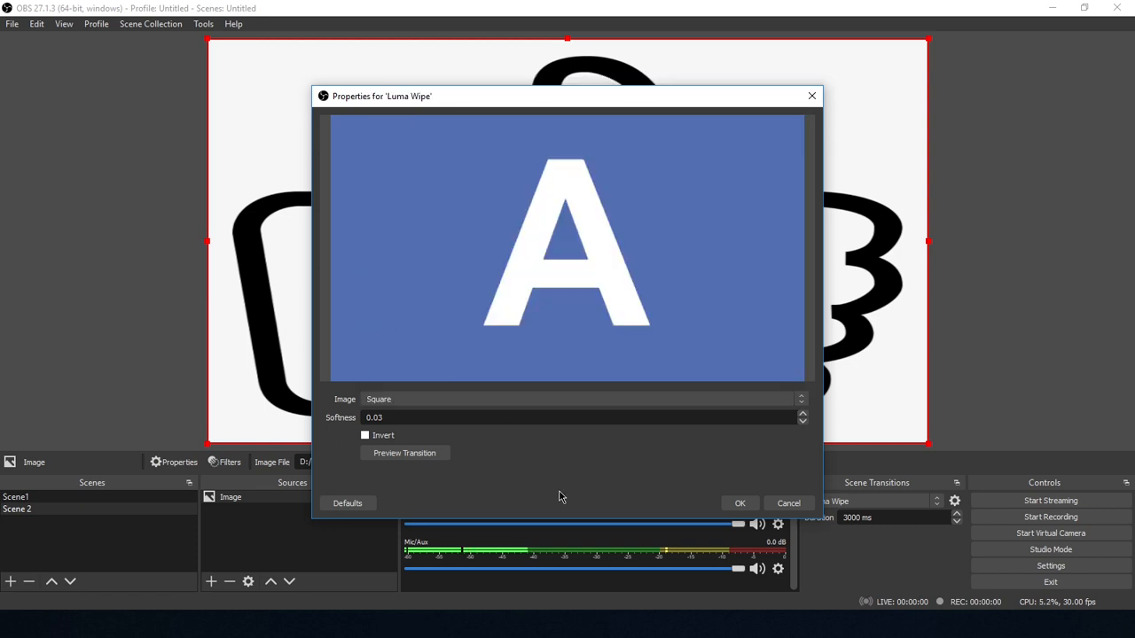
{"action": "left_click", "coordinate": [740, 502]}
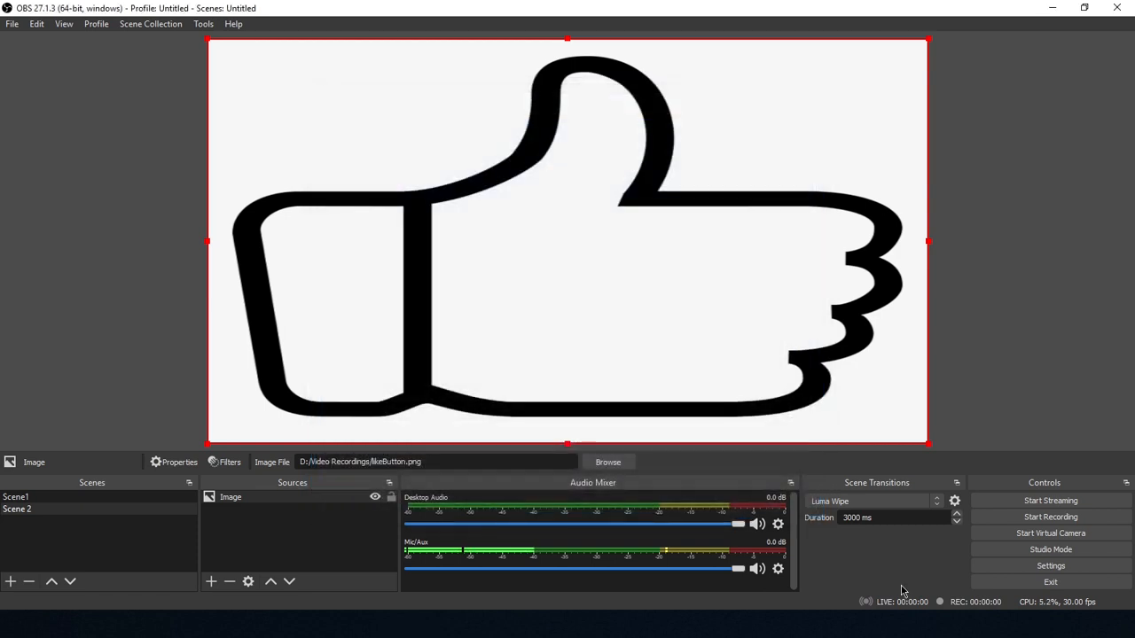
- Check the available transitions and switch to Scene1 using the Luma Wipe transition
{"action": "left_click", "coordinate": [938, 502]}
{"action": "left_click", "coordinate": [939, 502]}
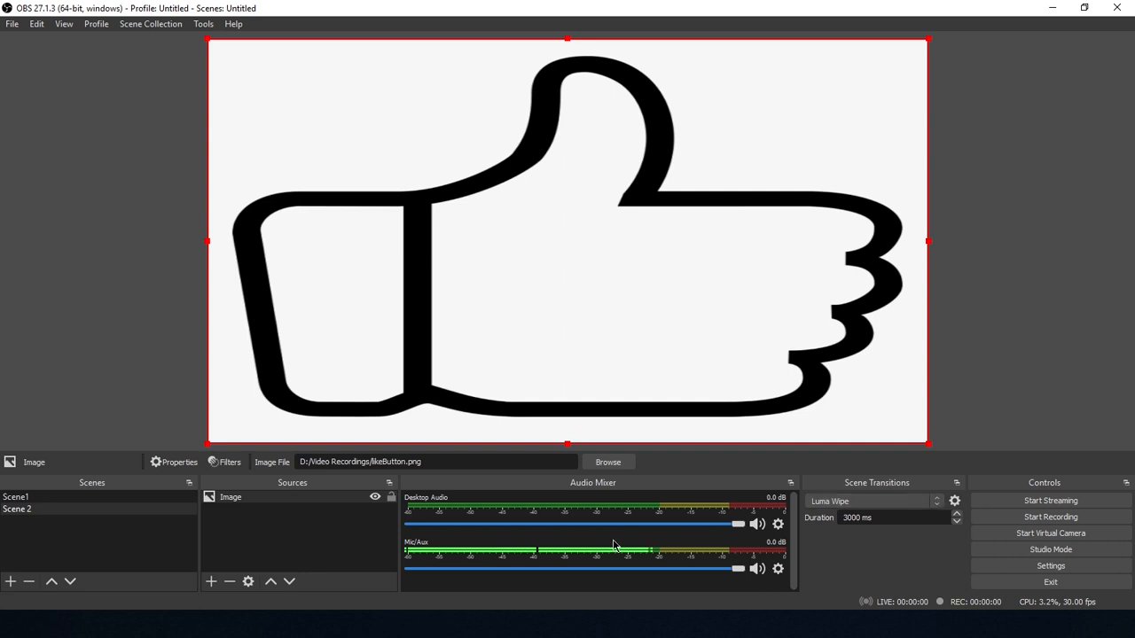
{"action": "left_click", "coordinate": [26, 499]}
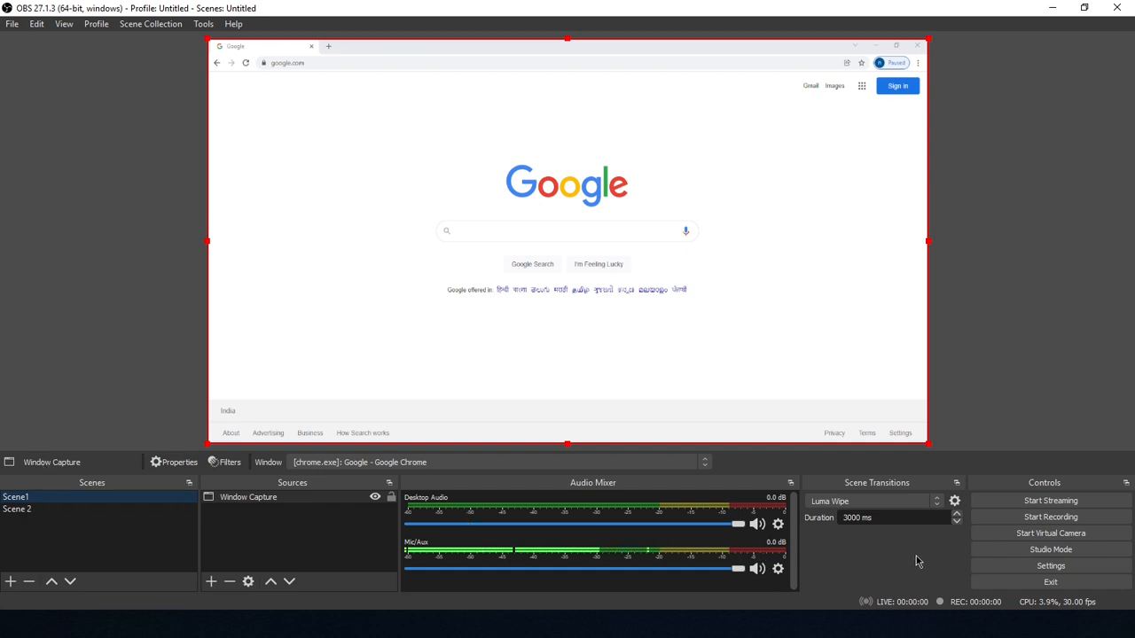
- Review the scene-switching hotkeys in the settings and test them by switching to Scene 2 and back to Scene1
{"action": "left_click", "coordinate": [1030, 568]}
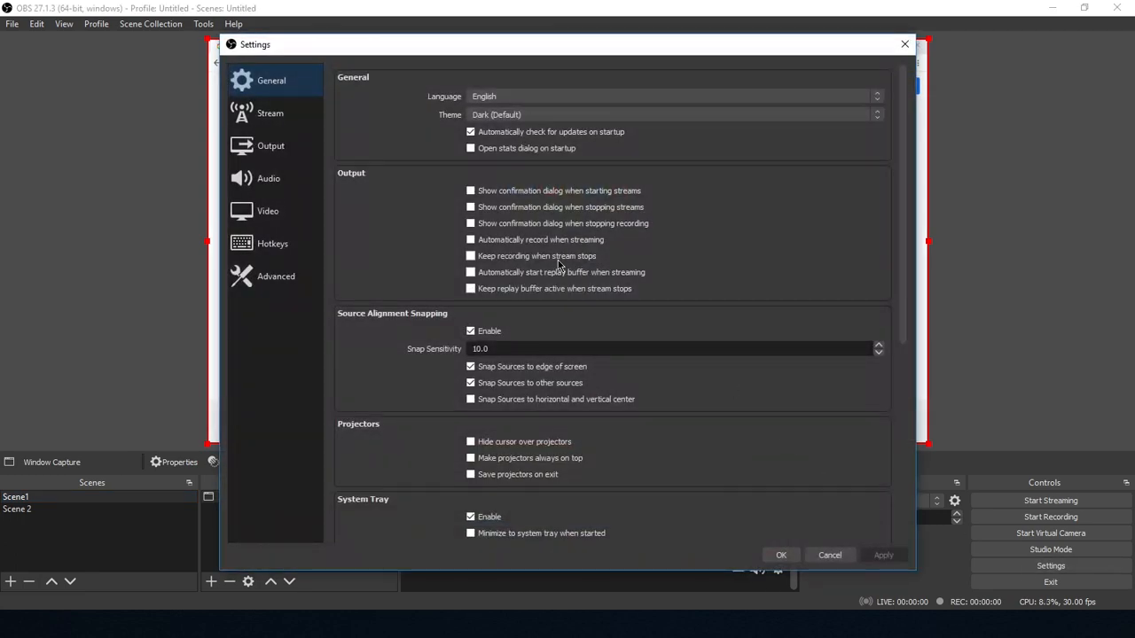
{"action": "left_click", "coordinate": [279, 254]}
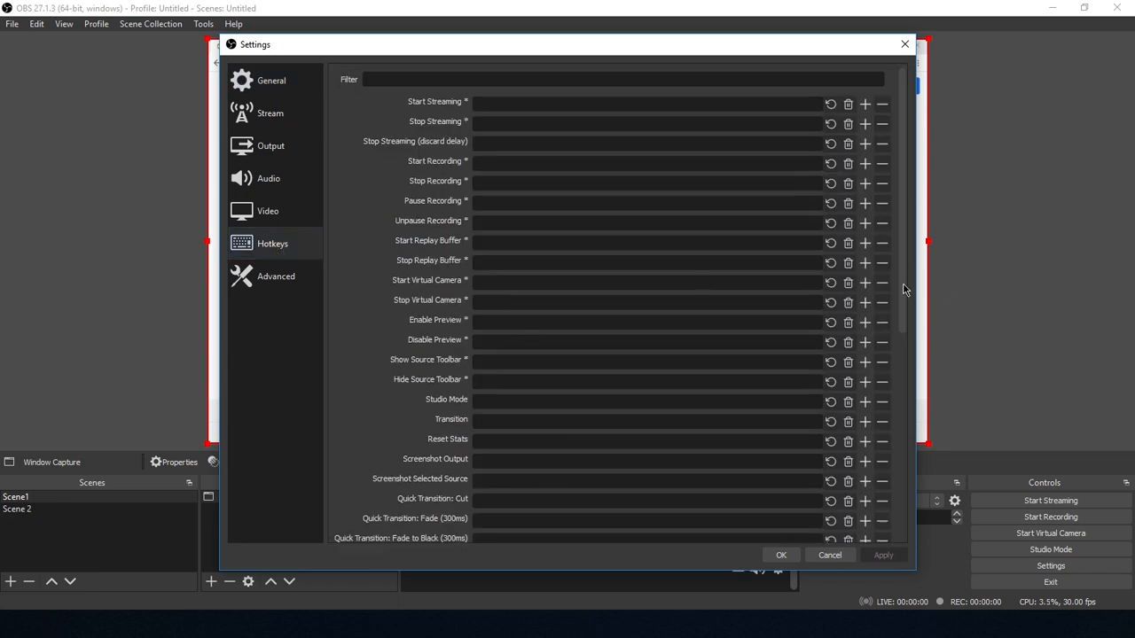
{"action": "scroll", "coordinate": [903, 284], "scroll_direction": "down", "scroll_amount": 7}
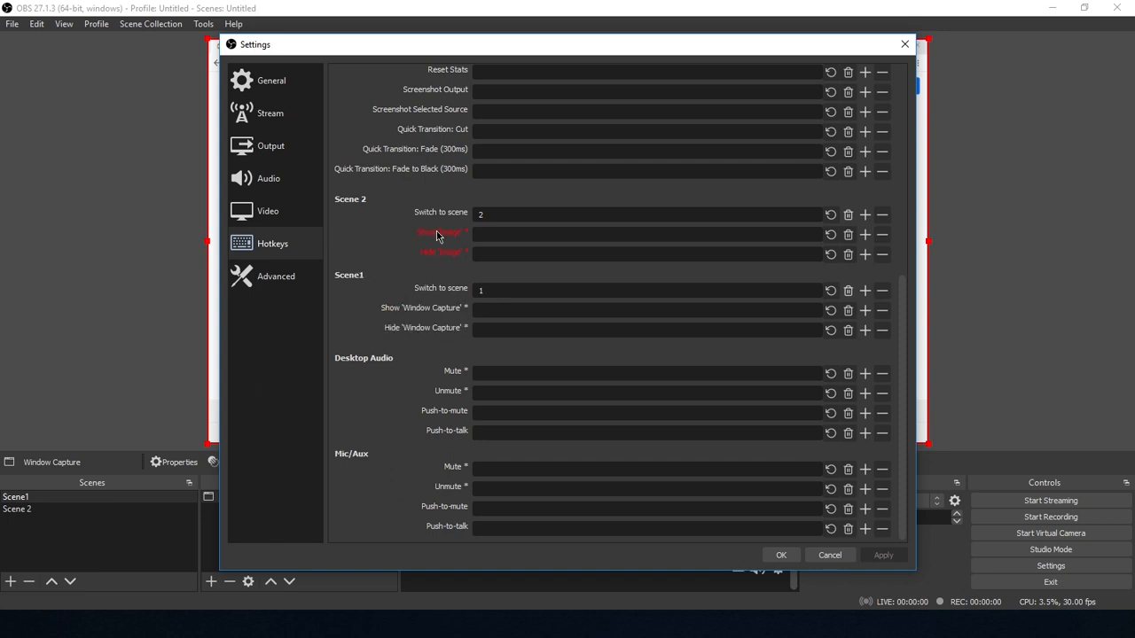
{"action": "left_click", "coordinate": [781, 554]}
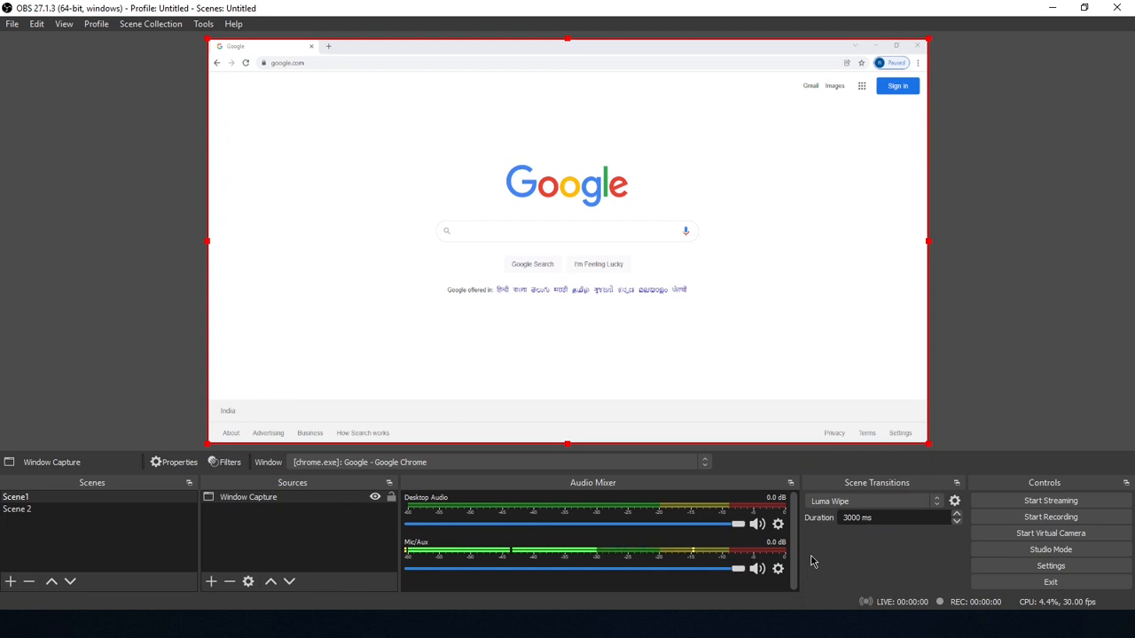
{"action": "key", "text": "2"}
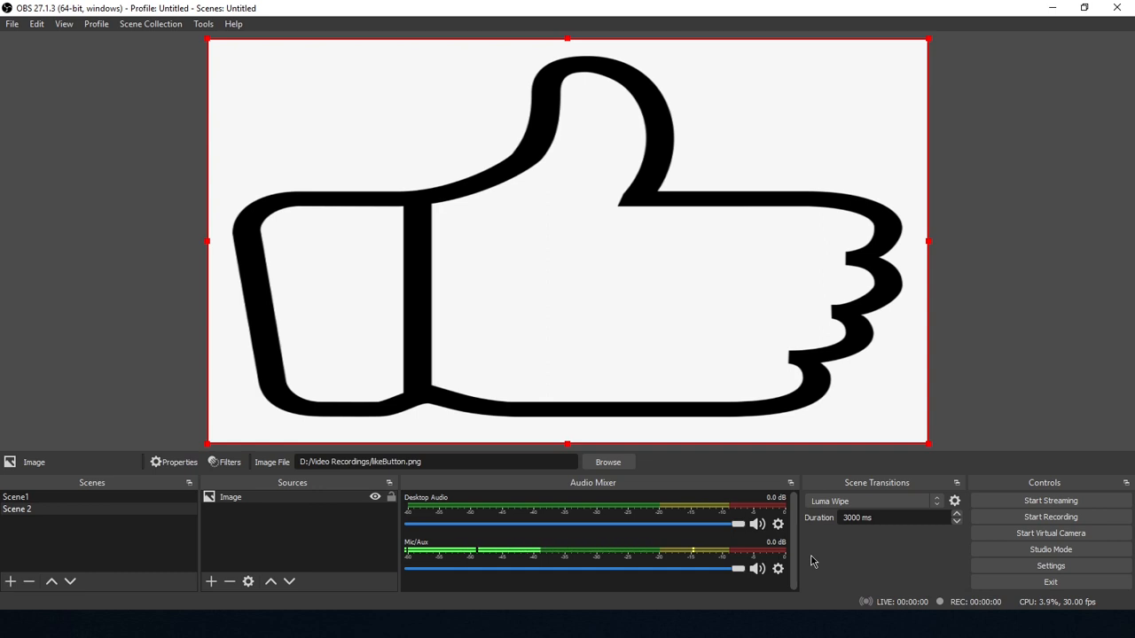
{"action": "key", "text": "Up"}
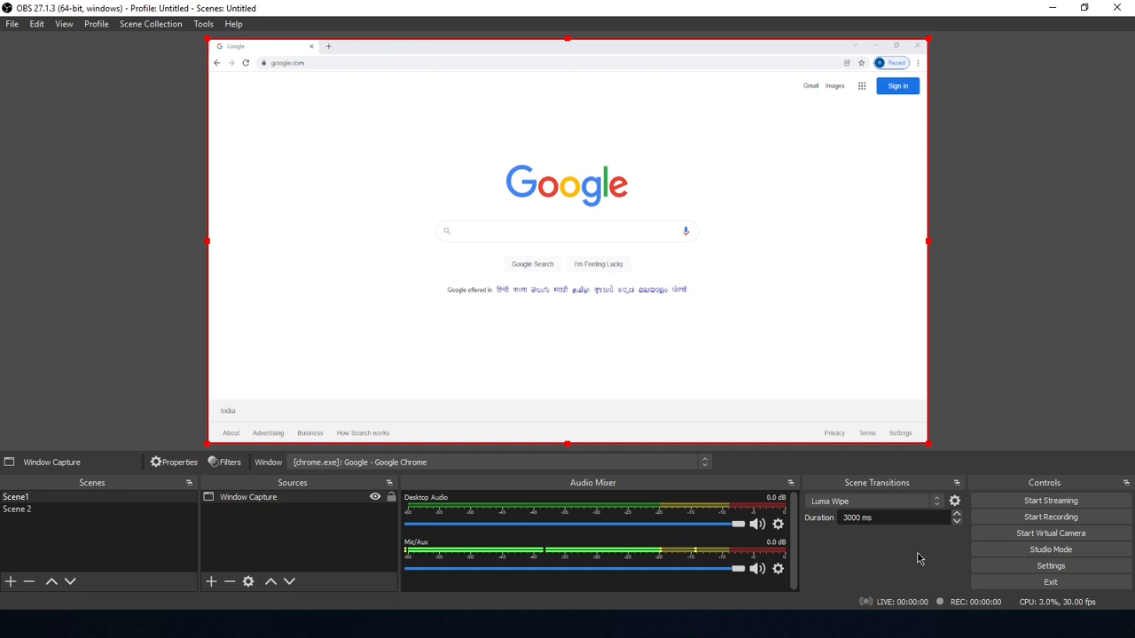
- Enable Studio Mode and alternate the preview between Scene 2 and Scene1
{"action": "left_click", "coordinate": [1065, 553]}
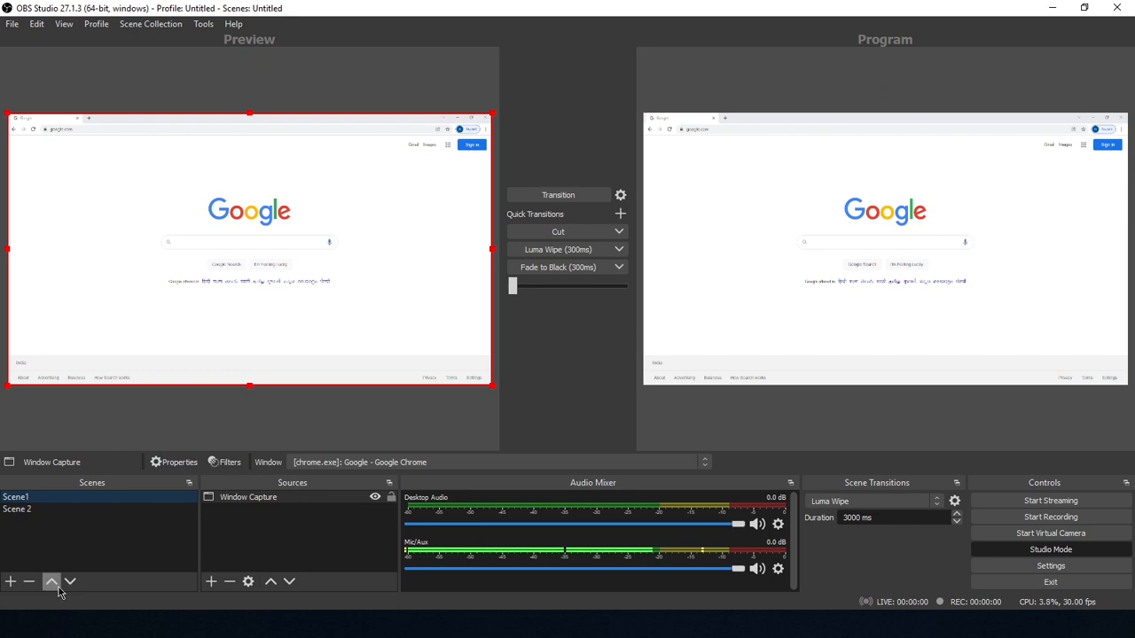
{"action": "left_click", "coordinate": [30, 511]}
{"action": "left_click", "coordinate": [27, 498]}
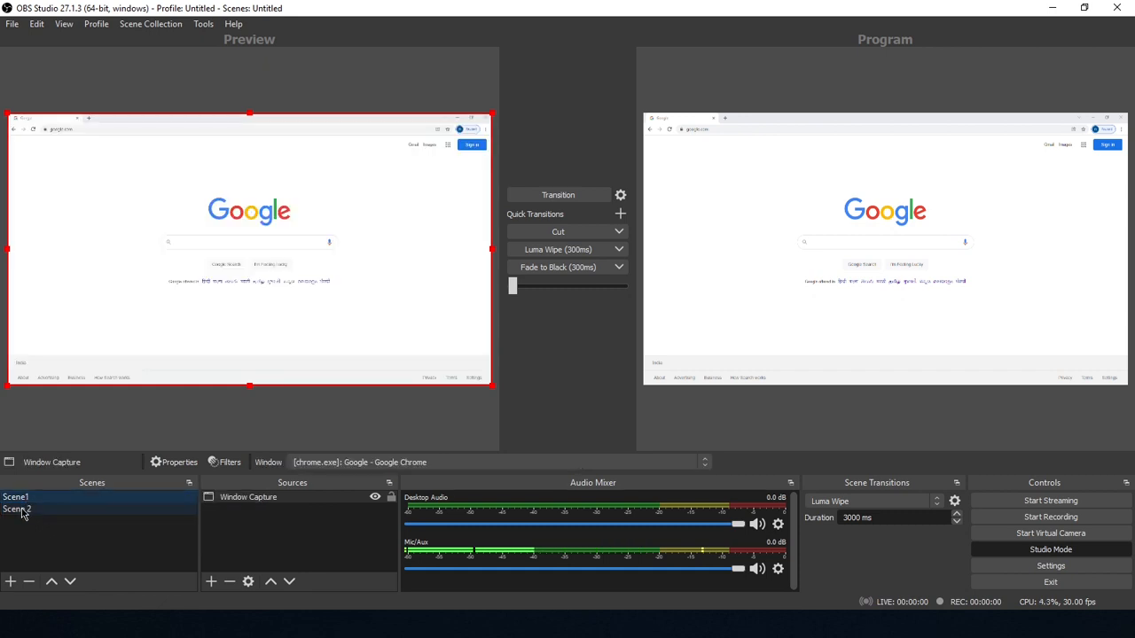
{"action": "left_click", "coordinate": [27, 510]}
{"action": "left_click", "coordinate": [28, 498]}
- Load Scene 2 in the preview, transition it to the program output, and transition back to Scene1
{"action": "left_click", "coordinate": [42, 511]}
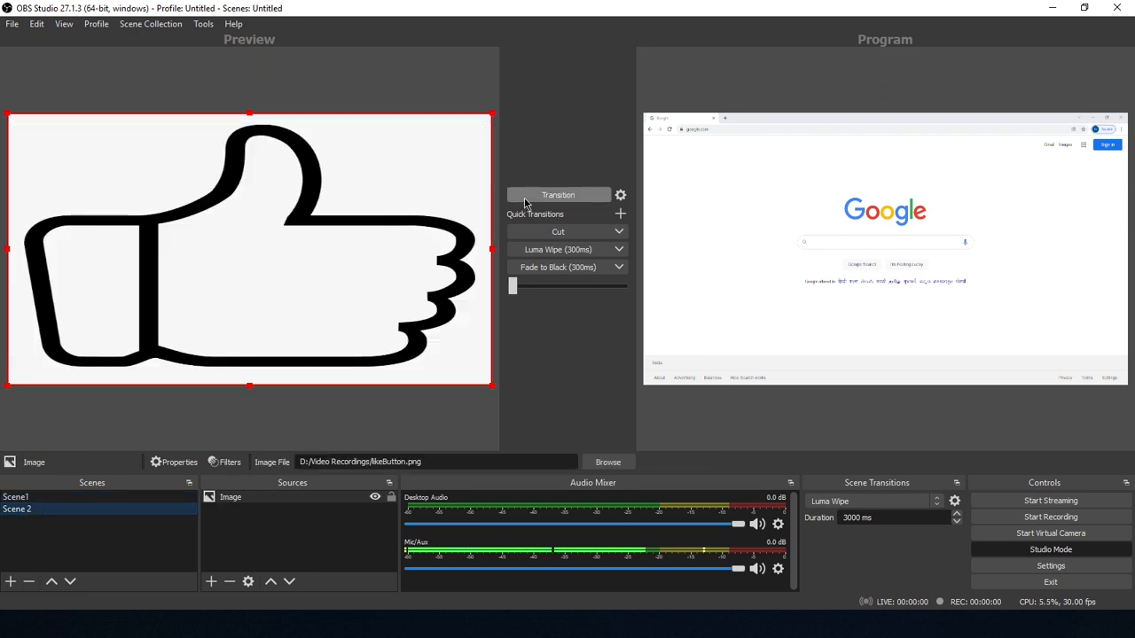
{"action": "left_click", "coordinate": [559, 196]}
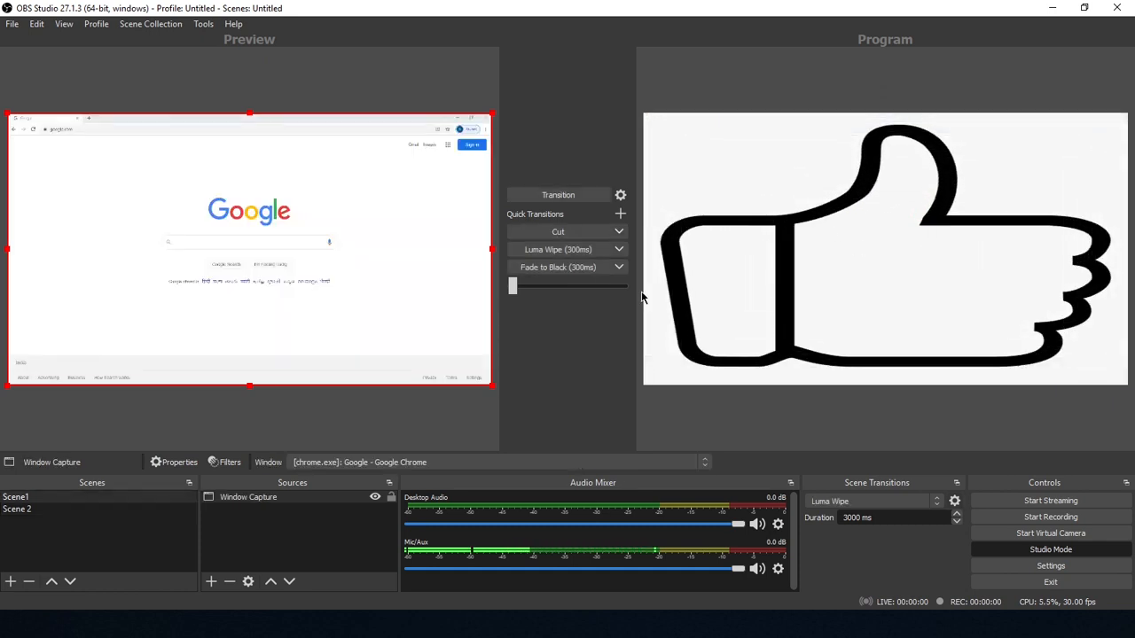
{"action": "left_click", "coordinate": [557, 197]}
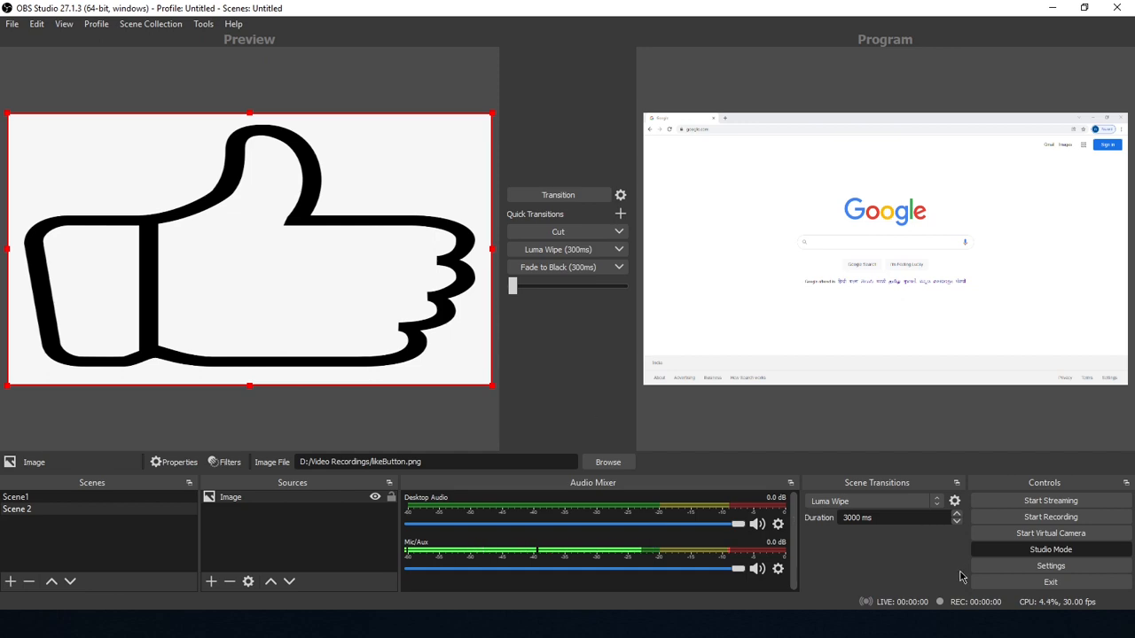
- Assign T as the Transition hotkey, apply the change and close the settings
{"action": "left_click", "coordinate": [1027, 565]}
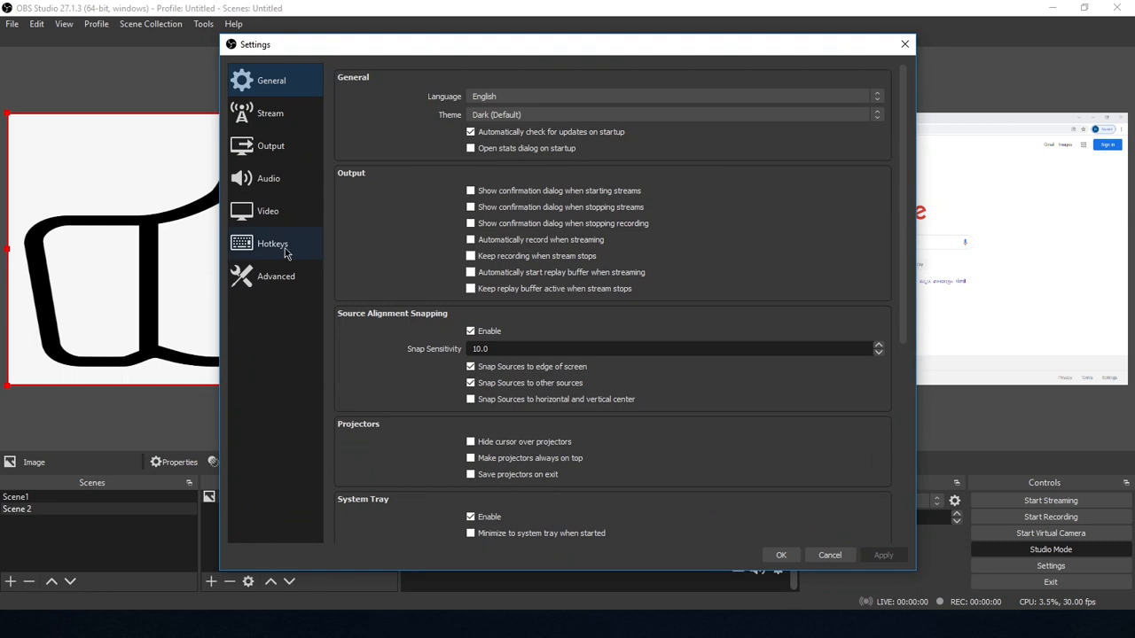
{"action": "left_click", "coordinate": [283, 252]}
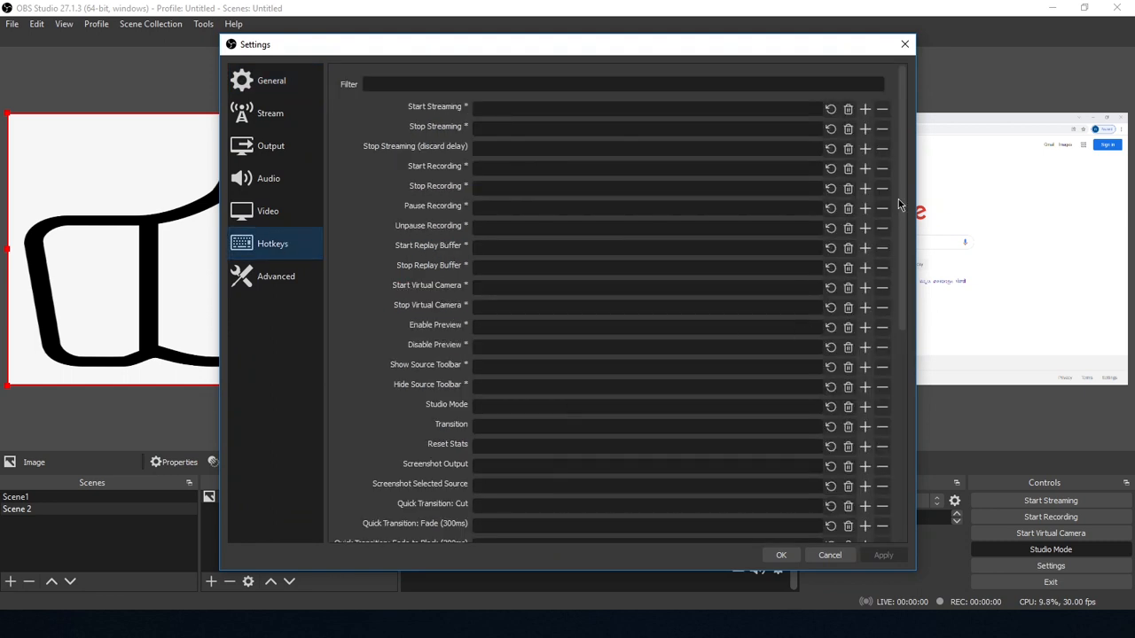
{"action": "left_click_drag", "start_coordinate": [902, 215], "coordinate": [917, 431]}
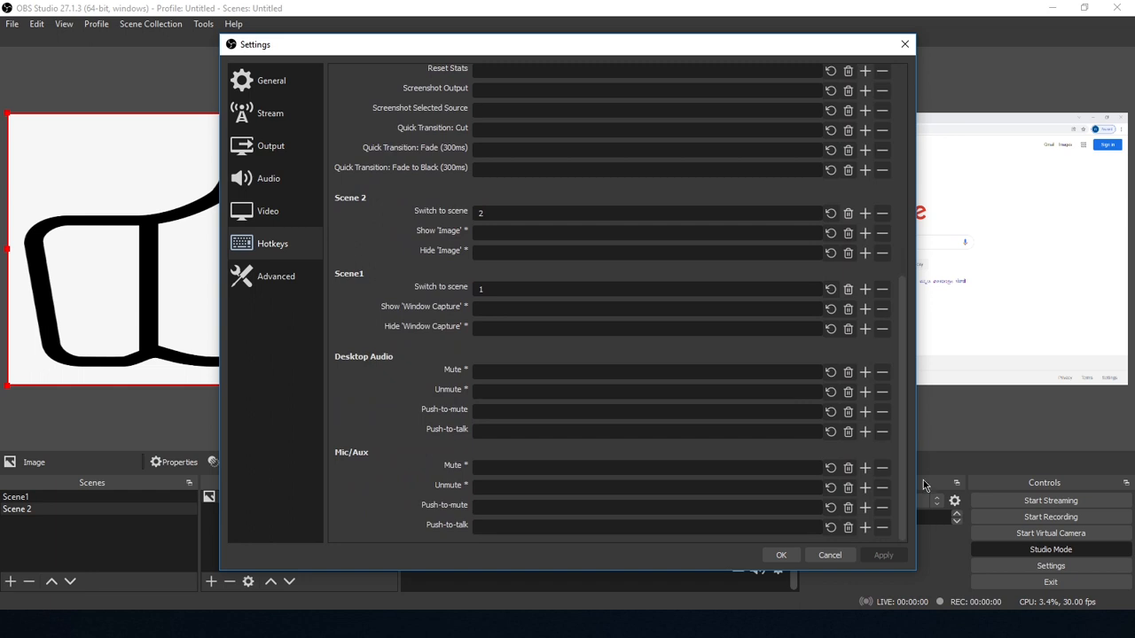
{"action": "scroll", "coordinate": [892, 372], "scroll_direction": "up", "scroll_amount": 5}
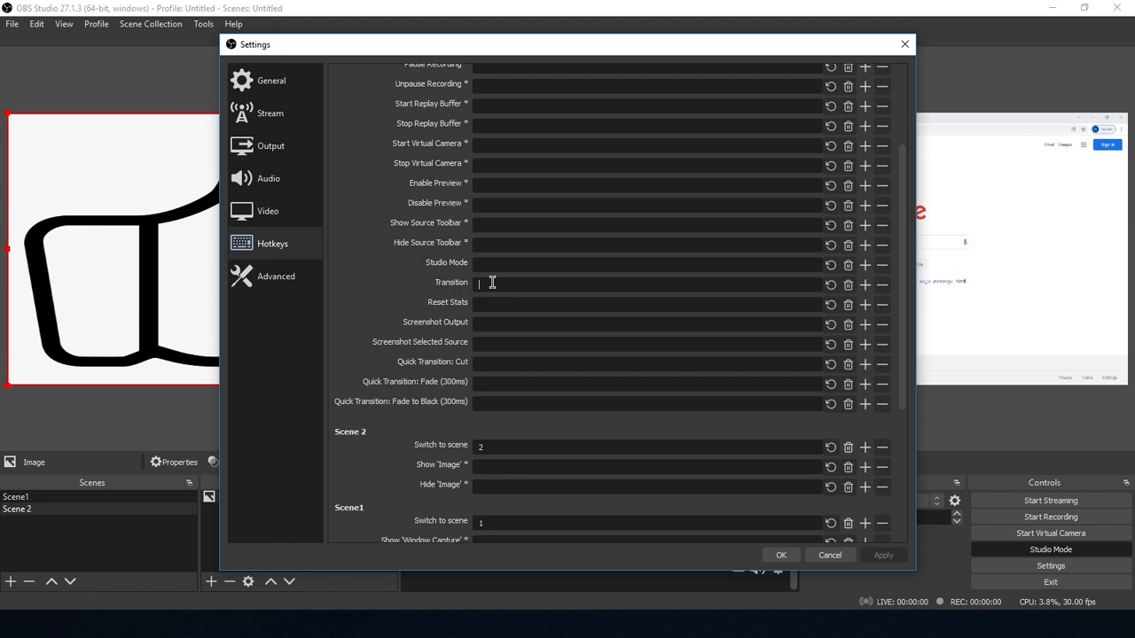
{"action": "left_click", "coordinate": [492, 282]}
{"action": "key", "text": "t"}
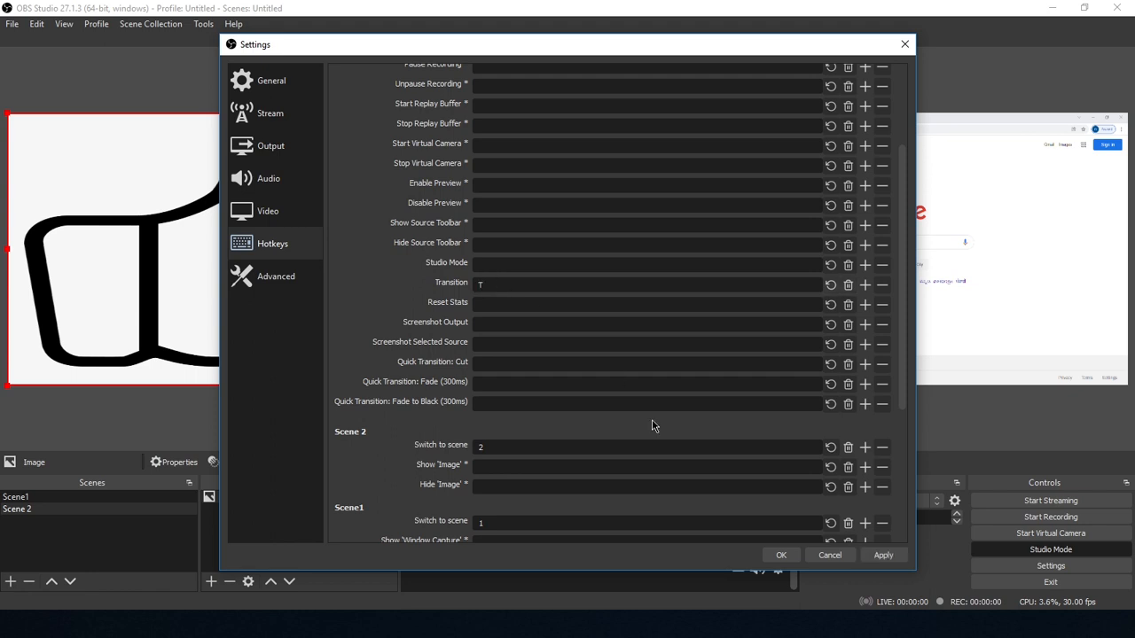
{"action": "left_click", "coordinate": [885, 558]}
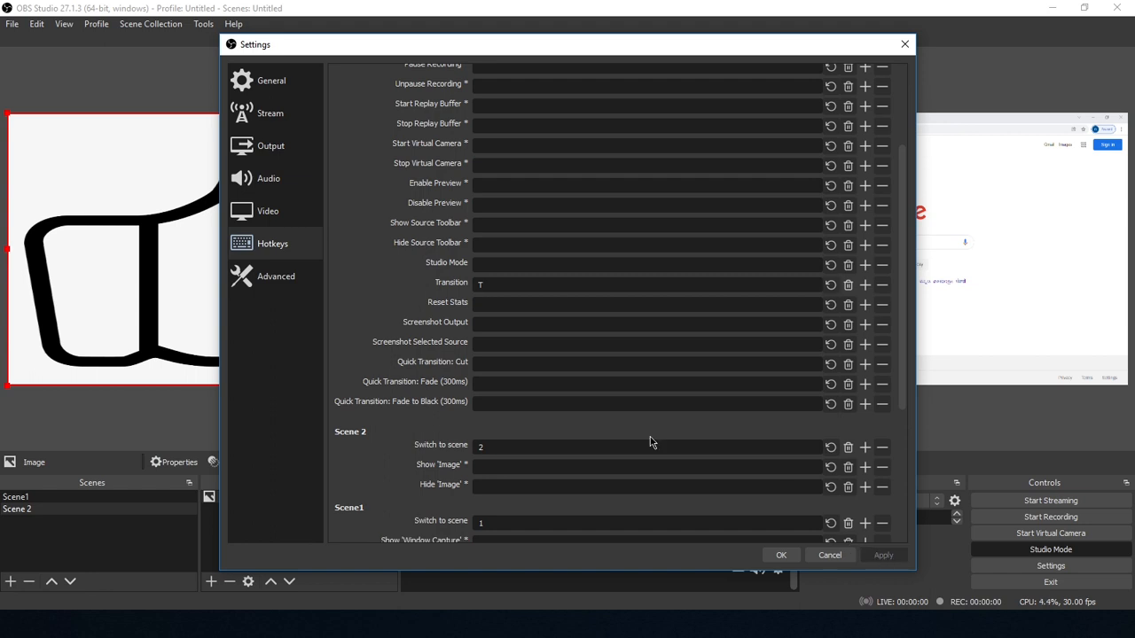
{"action": "left_click", "coordinate": [781, 557]}
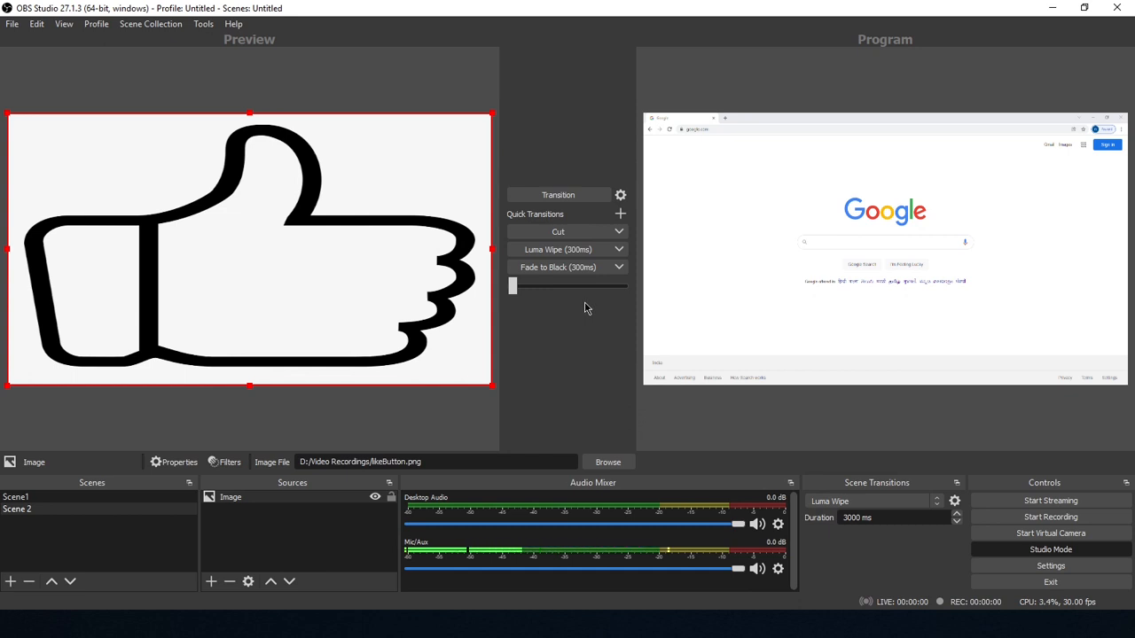
- Test the Transition hotkey by sending Scene 2 to the program output and then returning to Scene1
{"action": "key", "text": "t"}
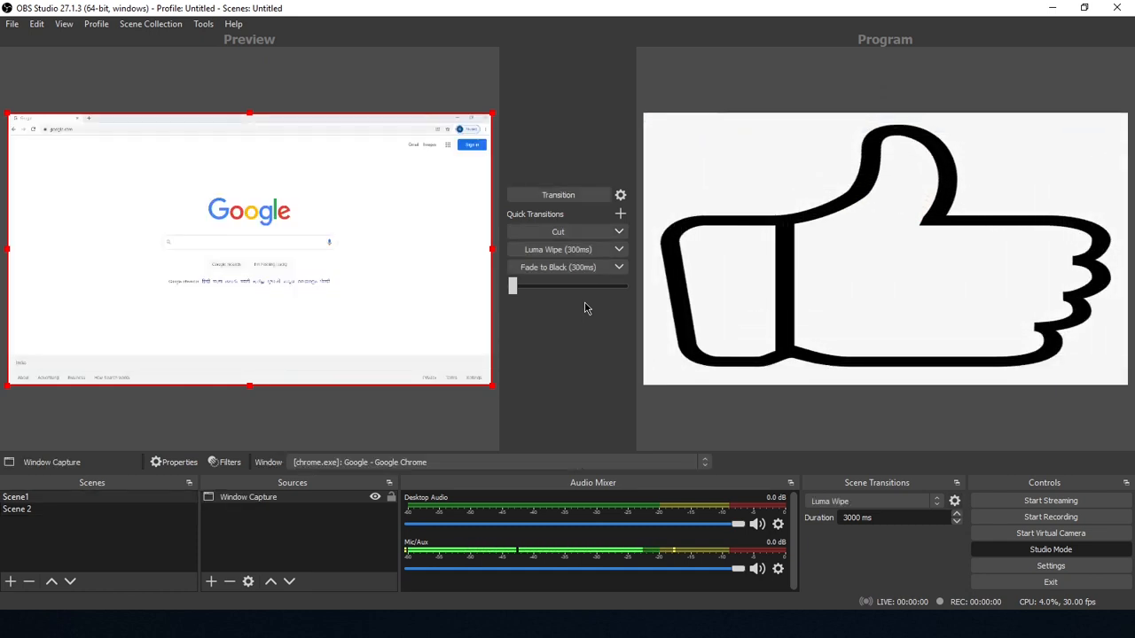
{"action": "key", "text": "t"}
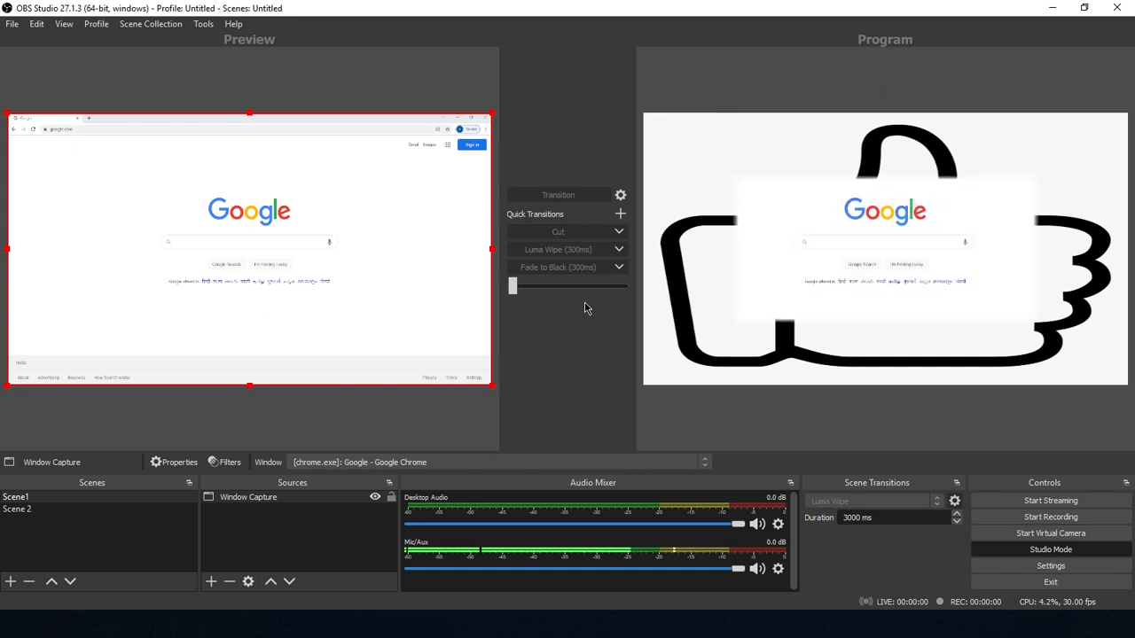